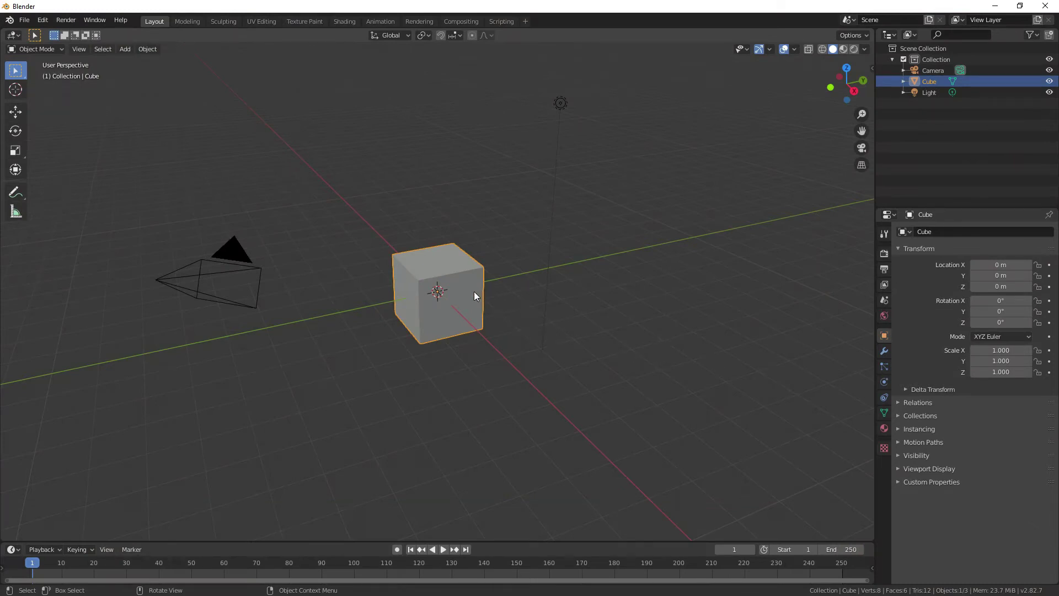
Step: Delete the default cube so only the camera and light remain
key("Delete")
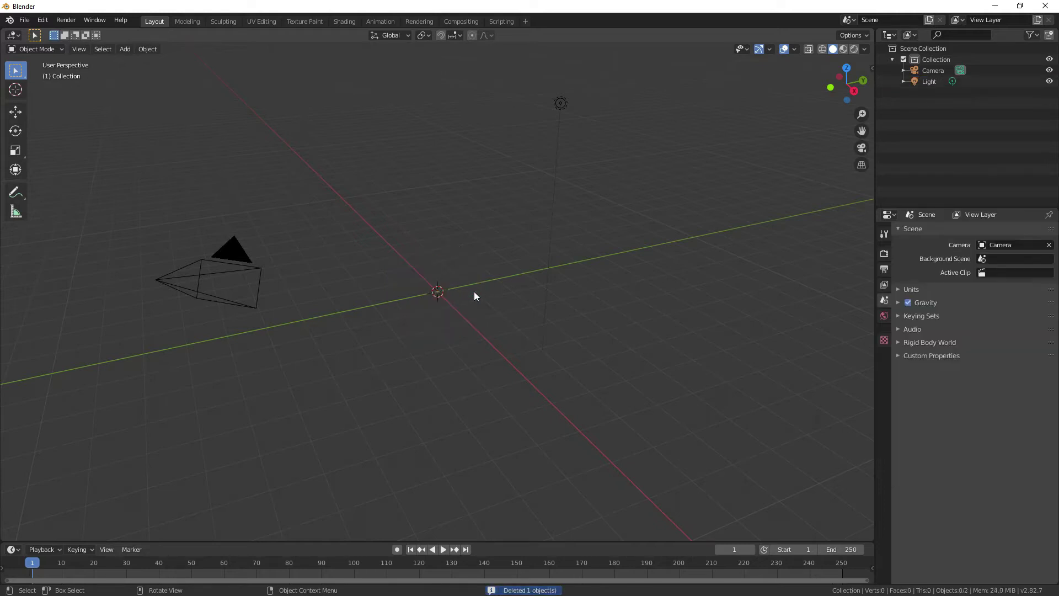
Step: Add a UV sphere at the world origin and switch it into Edit Mode
left_click(124, 50)
mouse_move(139, 61)
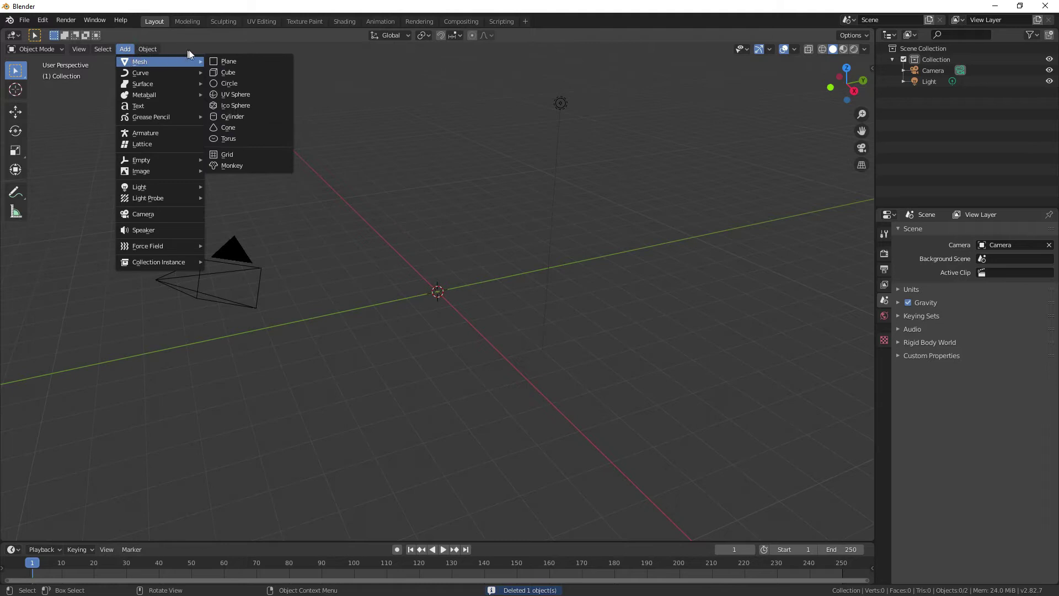
left_click(260, 97)
mouse_move(650, 309)
middle_mouse_down()
mouse_move(627, 348)
mouse_move(632, 291)
mouse_move(631, 329)
mouse_move(347, 207)
middle_mouse_up()
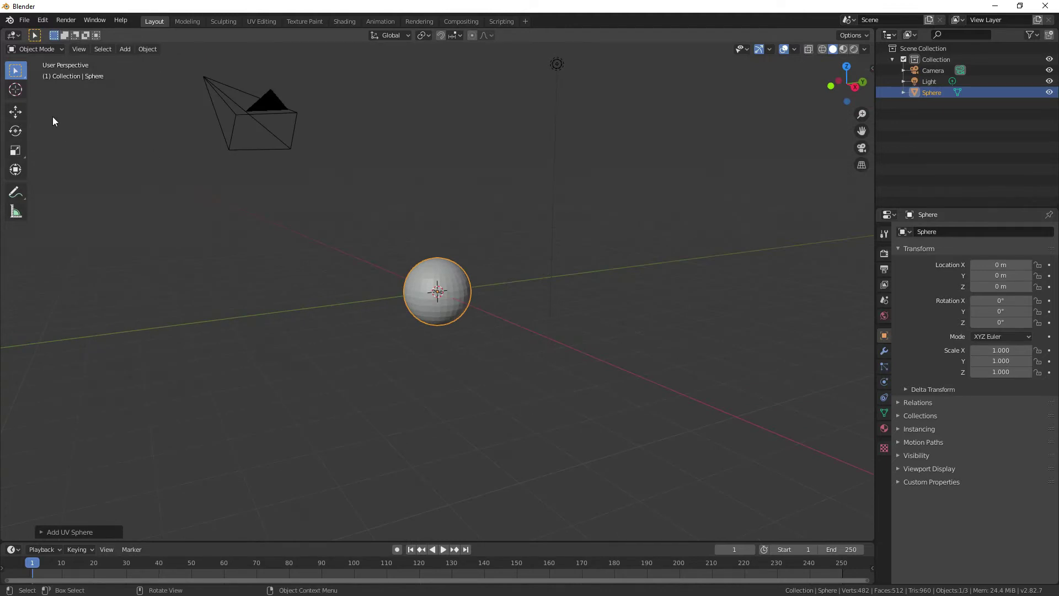
left_click(29, 49)
left_click(35, 74)
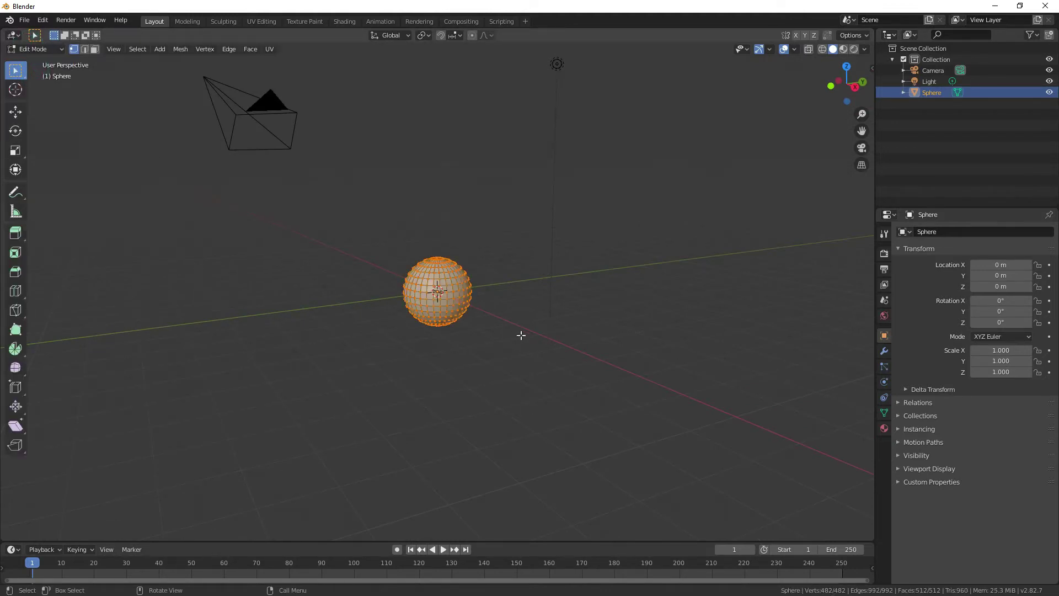
Step: Isolate the sphere in local view, deselect all vertices, and zoom in on the right side view
key("KP_Divide")
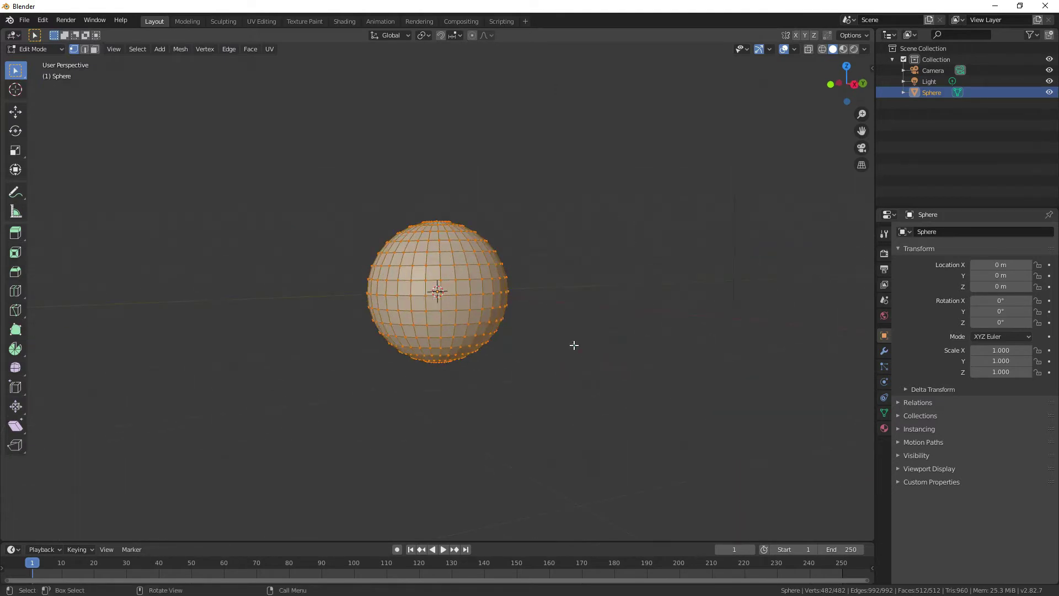
key("alt+a")
middle_click_drag(542, 370, 524, 354)
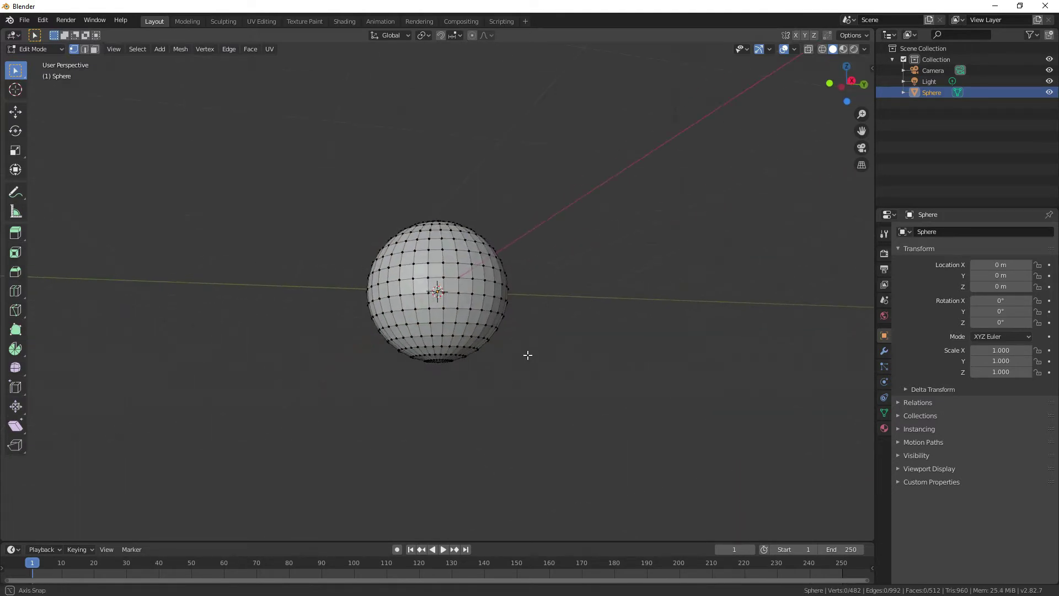
left_click(852, 81)
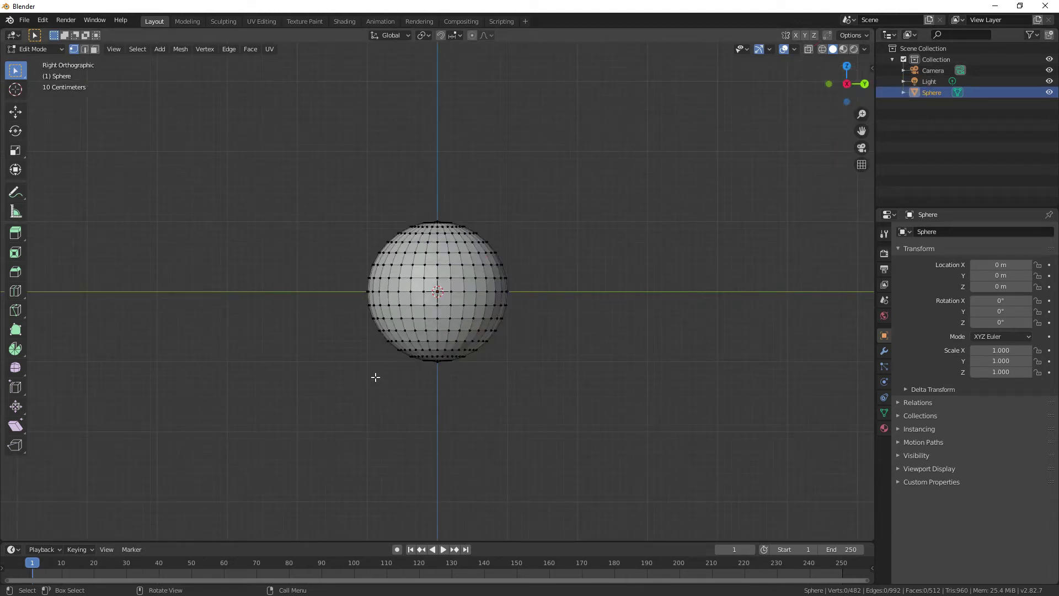
scroll(446, 405, "up", 4)
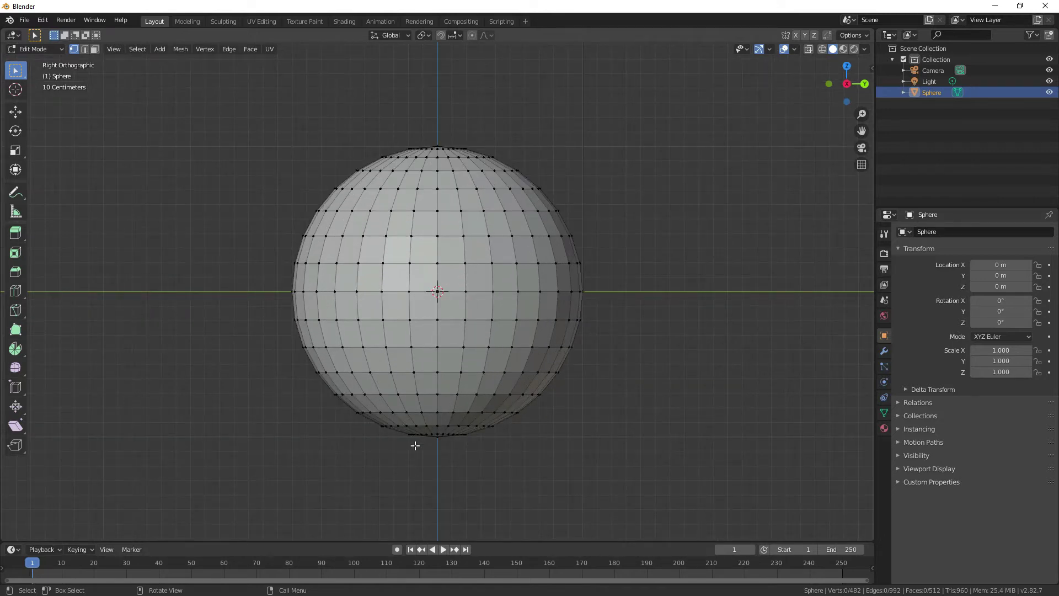
left_click_drag(15, 70, 61, 120)
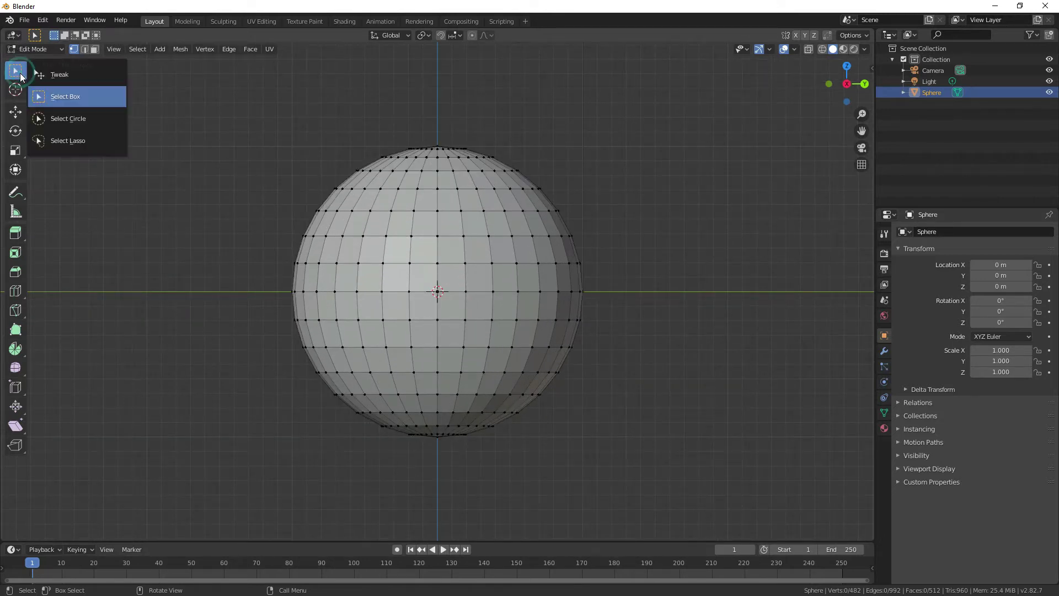
Step: Box-select the bottom rows of sphere vertices in the right side view
left_click(60, 96)
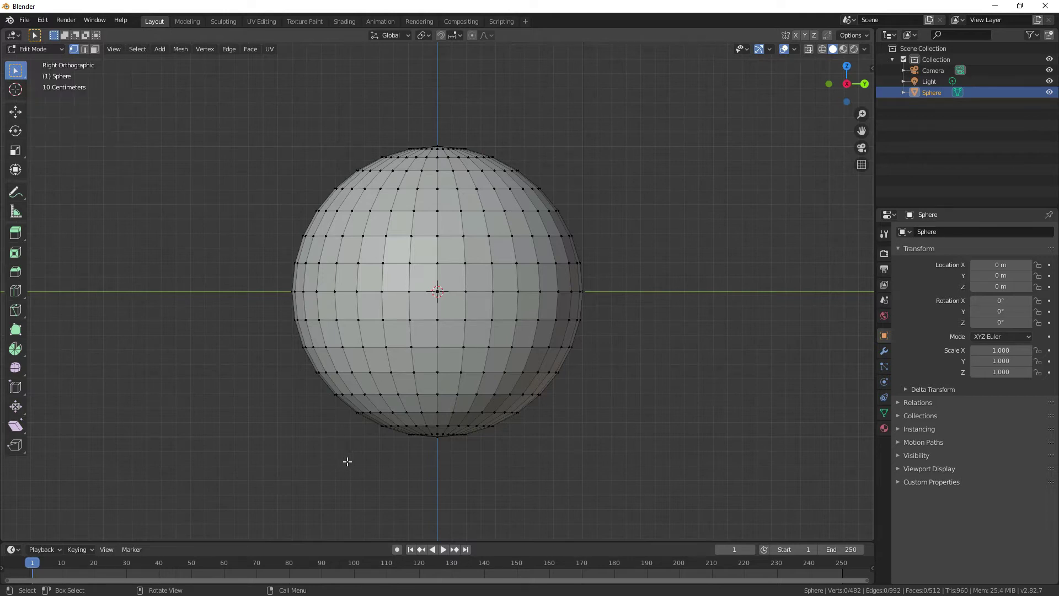
left_click_drag(367, 421, 529, 472)
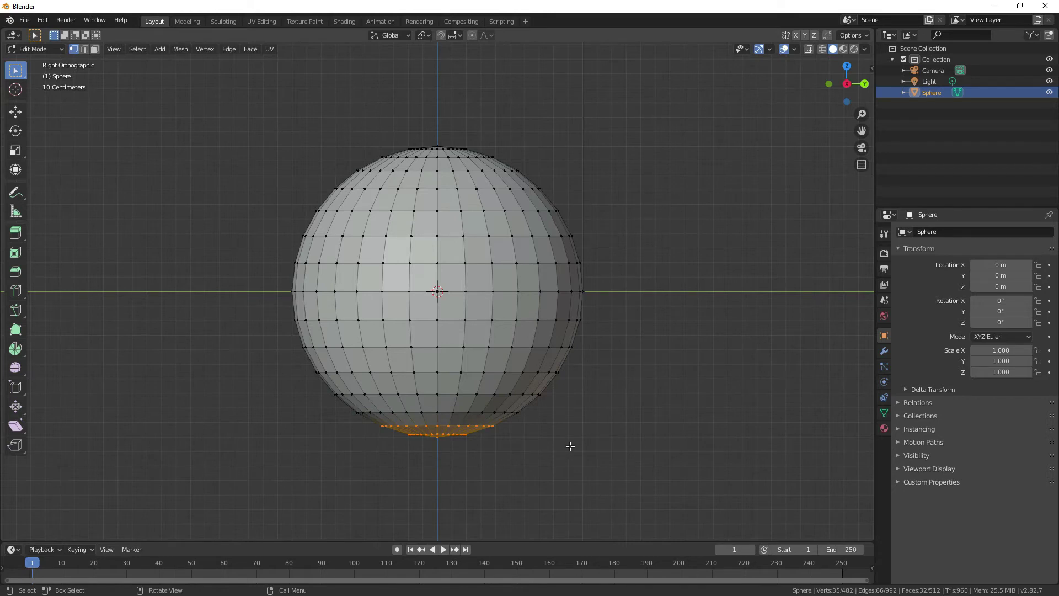
middle_click_drag(570, 446, 570, 339)
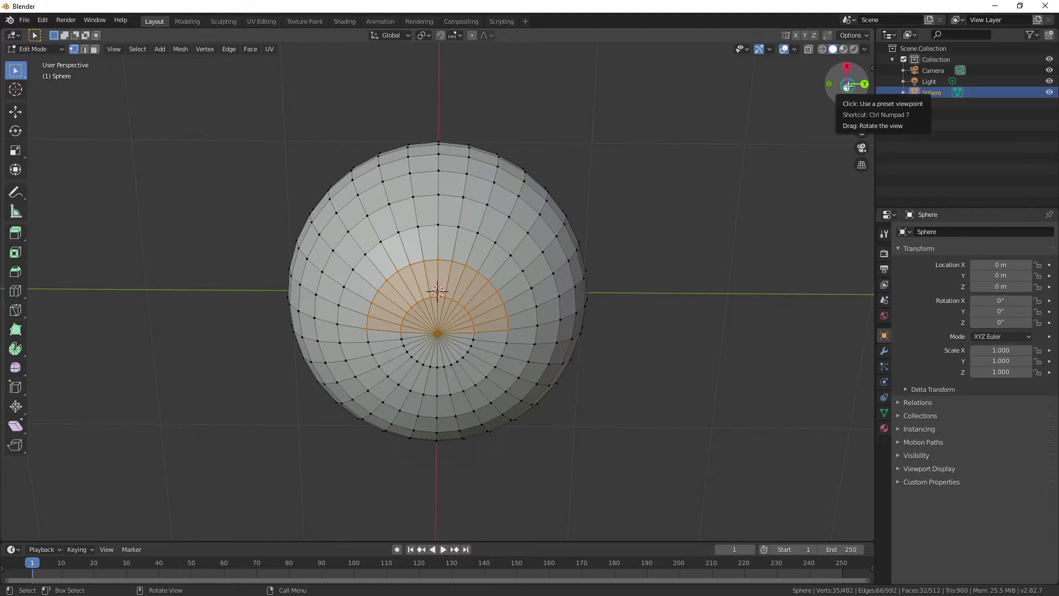
left_click(848, 85)
left_click(865, 84)
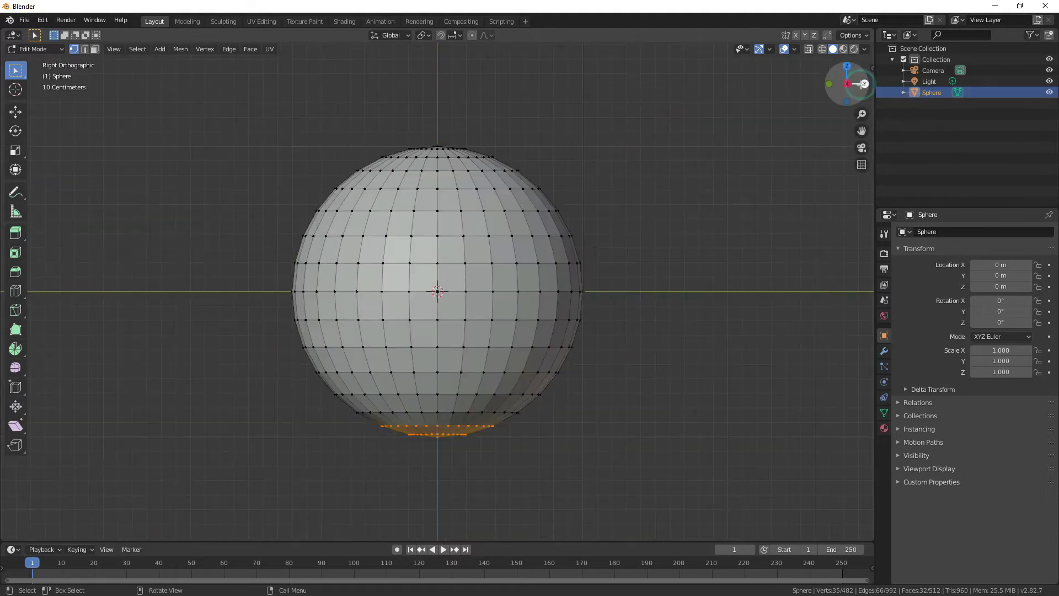
Step: Turn on X-Ray and box-select the bottom cap vertices, front and back
left_click(808, 53)
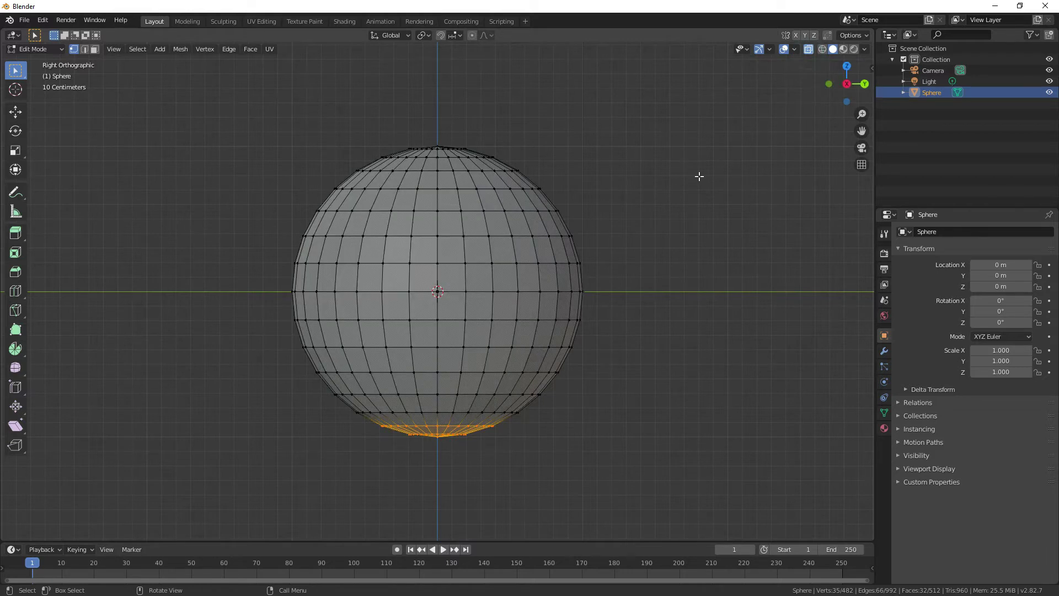
left_click_drag(359, 421, 533, 470)
middle_click_drag(526, 488, 517, 349)
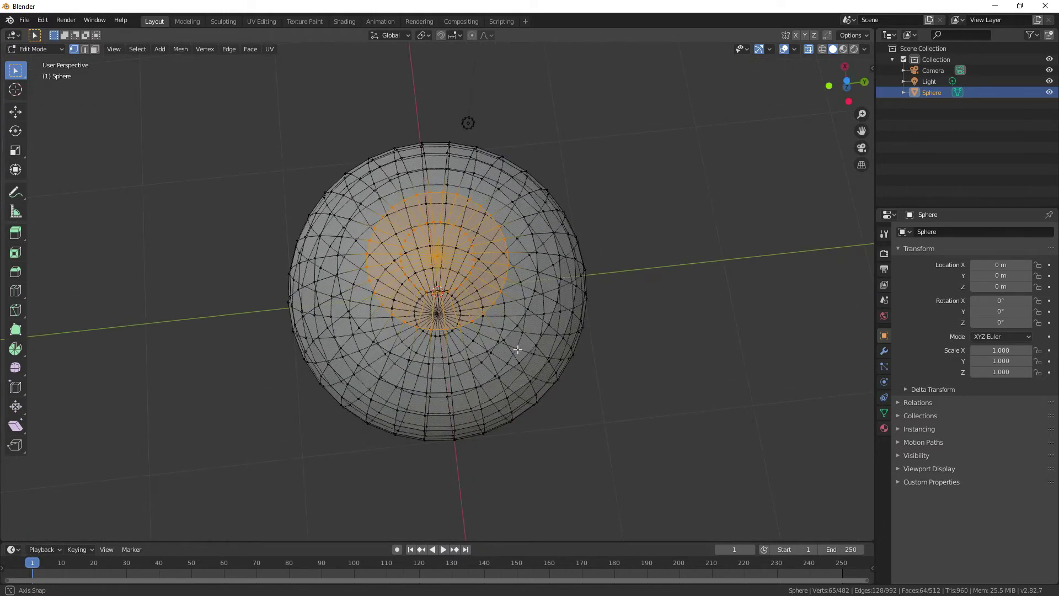
middle_click_drag(507, 388, 508, 466)
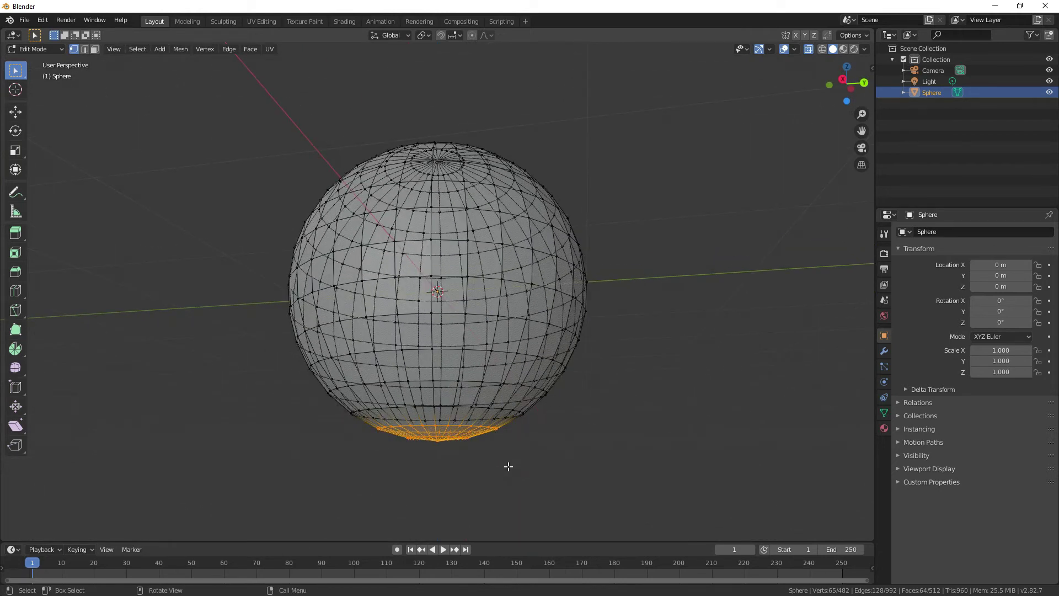
Step: Delete the selected bottom-cap vertices, opening a circular hole at the sphere's base
key("x")
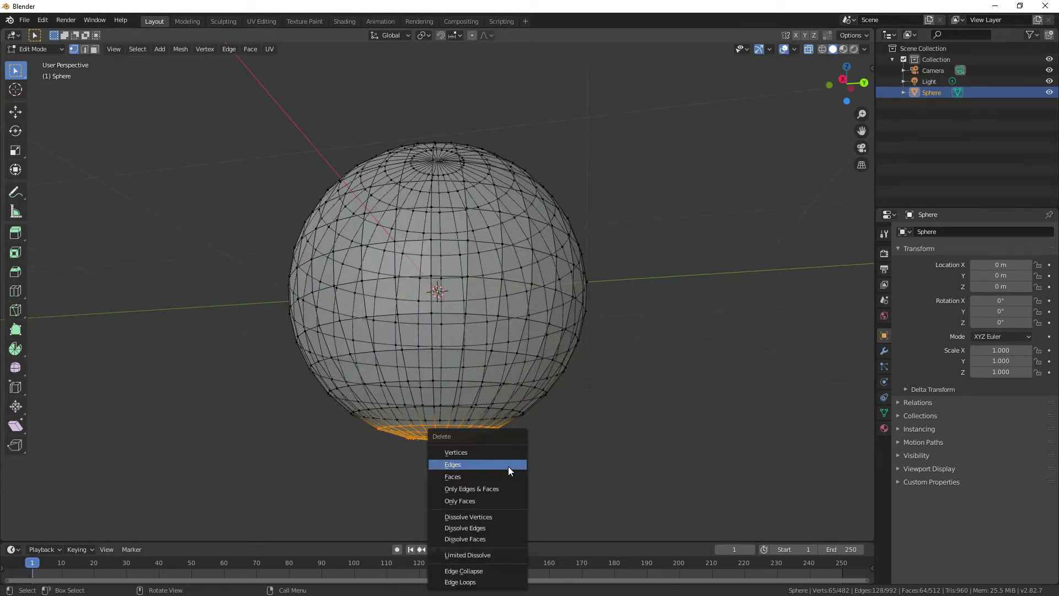
left_click(505, 456)
mouse_move(620, 463)
middle_mouse_down()
mouse_move(610, 392)
mouse_move(610, 435)
mouse_move(568, 433)
middle_mouse_up()
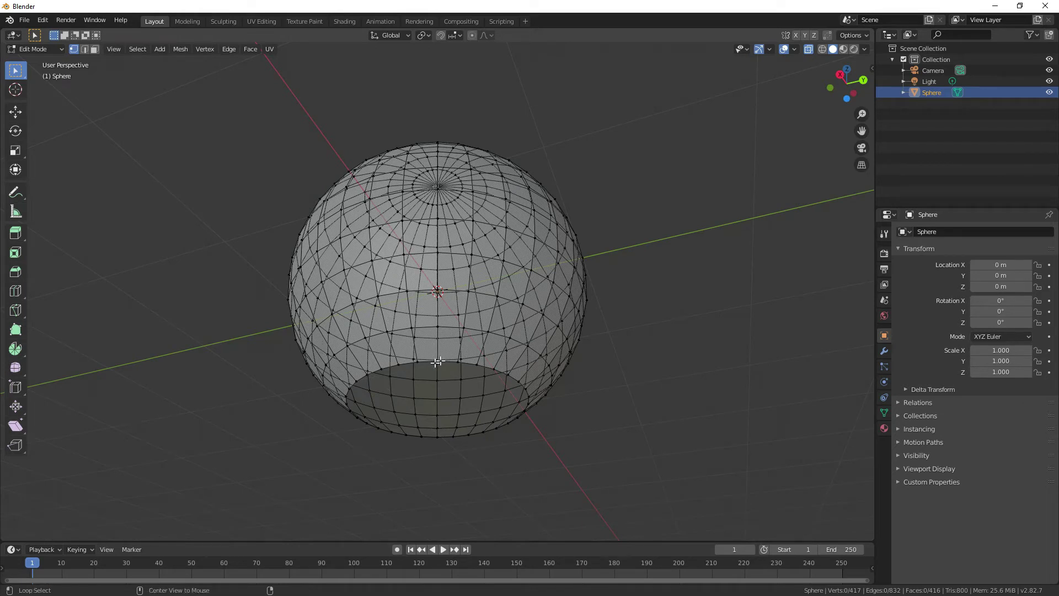
Step: Loop-select the bottom hole's rim edge and view it in Right Orthographic
left_click(418, 361, "alt")
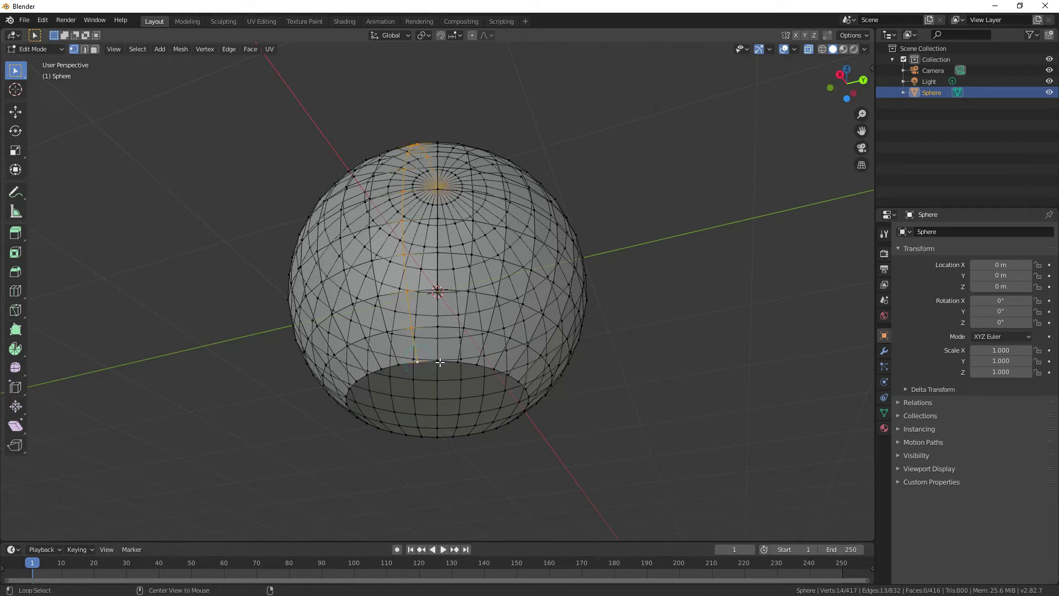
left_click(401, 365, "alt")
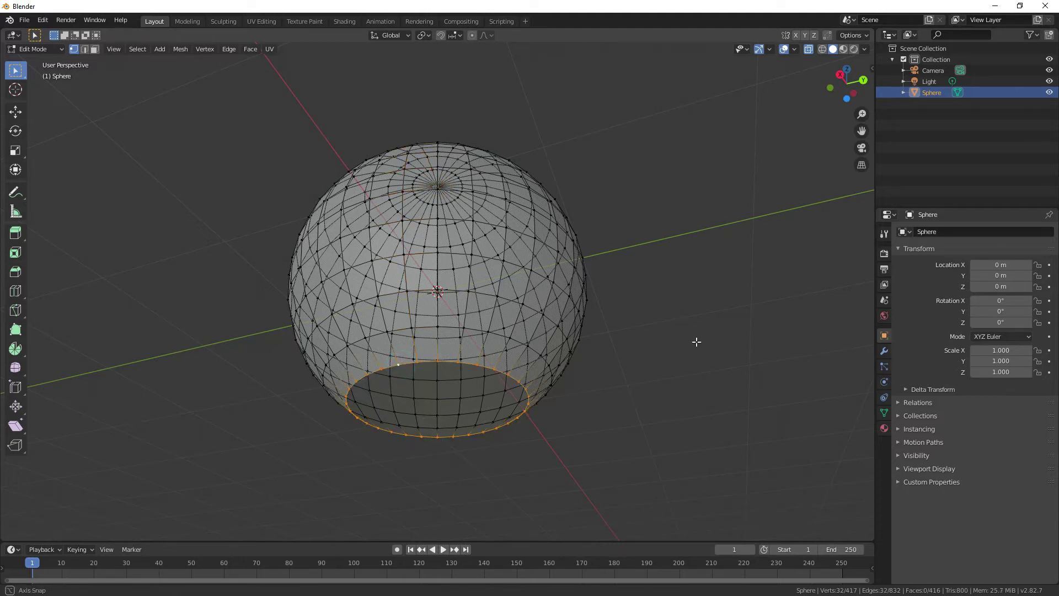
middle_click_drag(695, 331, 799, 217)
left_click(842, 77)
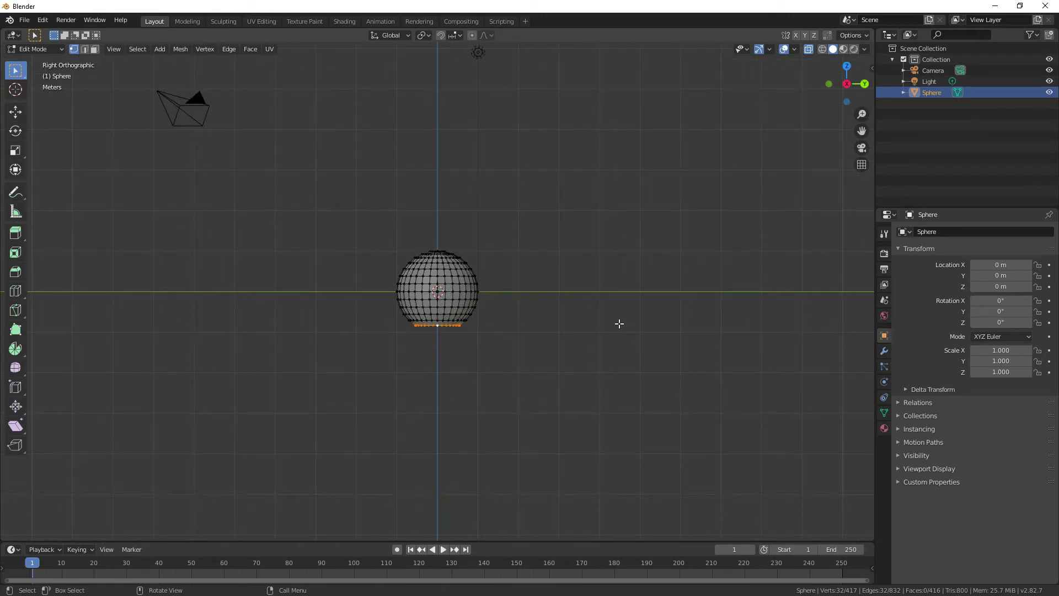
key("e")
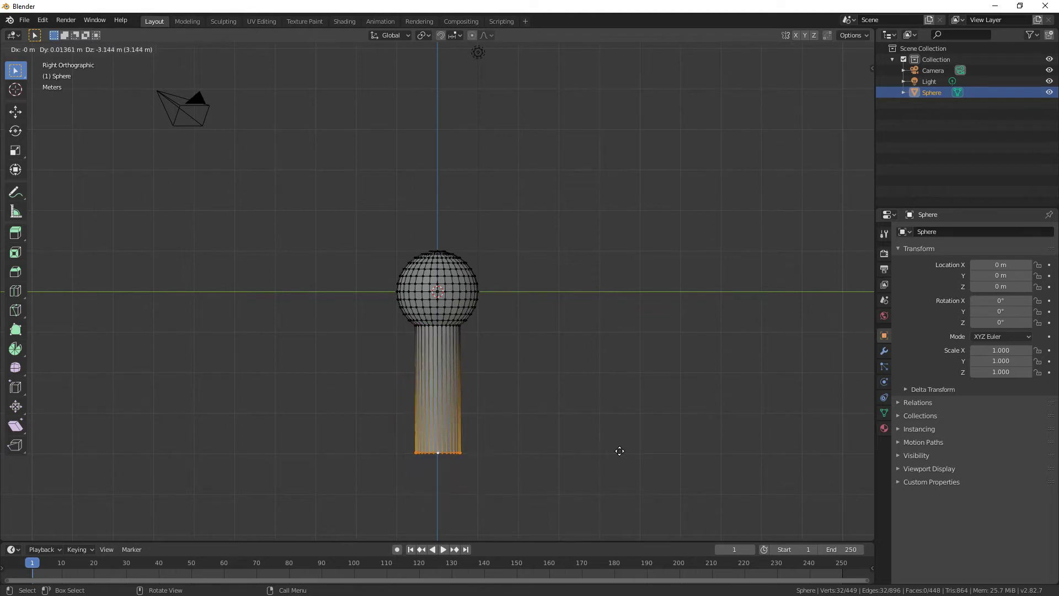
Step: Extrude the rim straight down along Z into a stem, scaling its bottom ring wider into a cone
key("z")
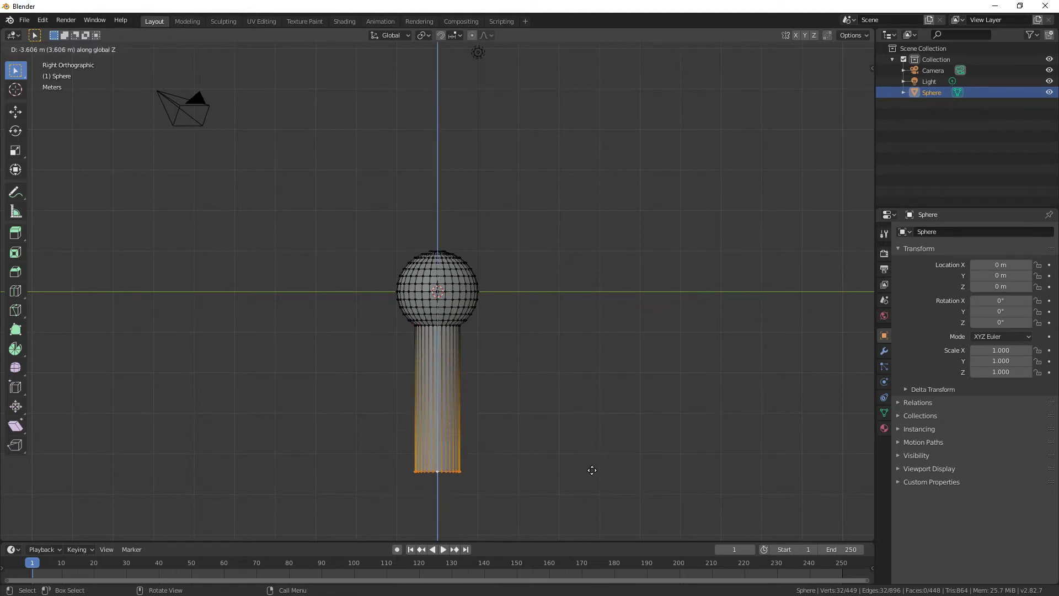
left_click(591, 481)
key("s")
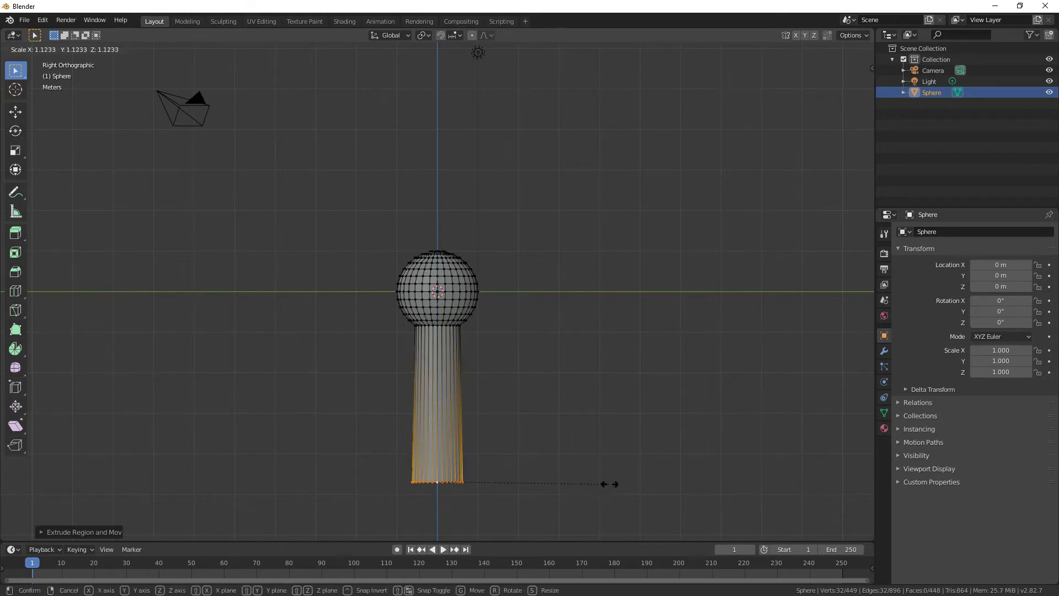
left_click(709, 494)
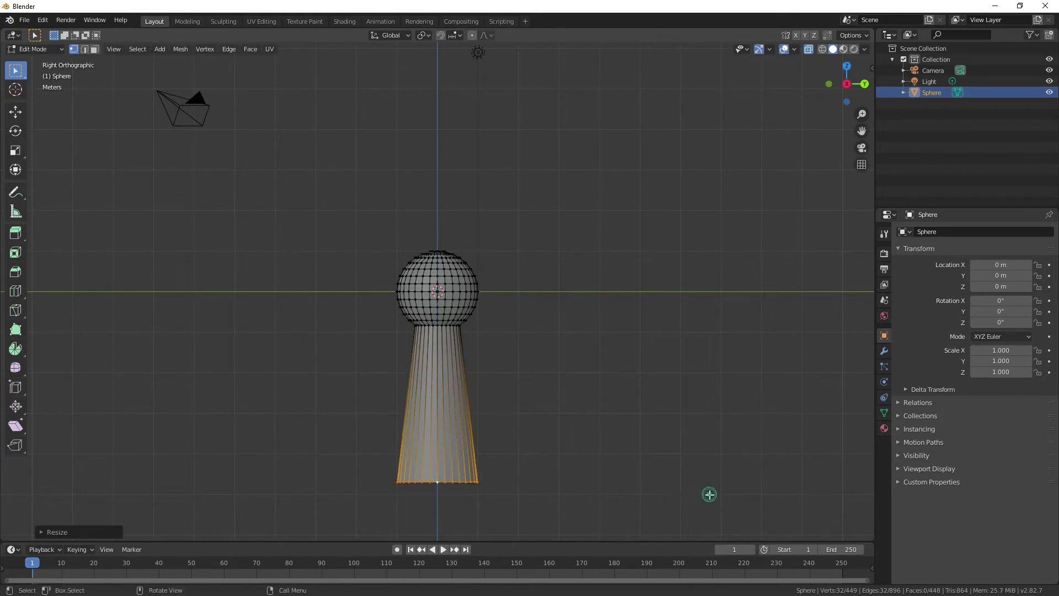
mouse_move(662, 473)
middle_mouse_down()
mouse_move(643, 454)
mouse_move(632, 402)
mouse_move(631, 447)
middle_mouse_up()
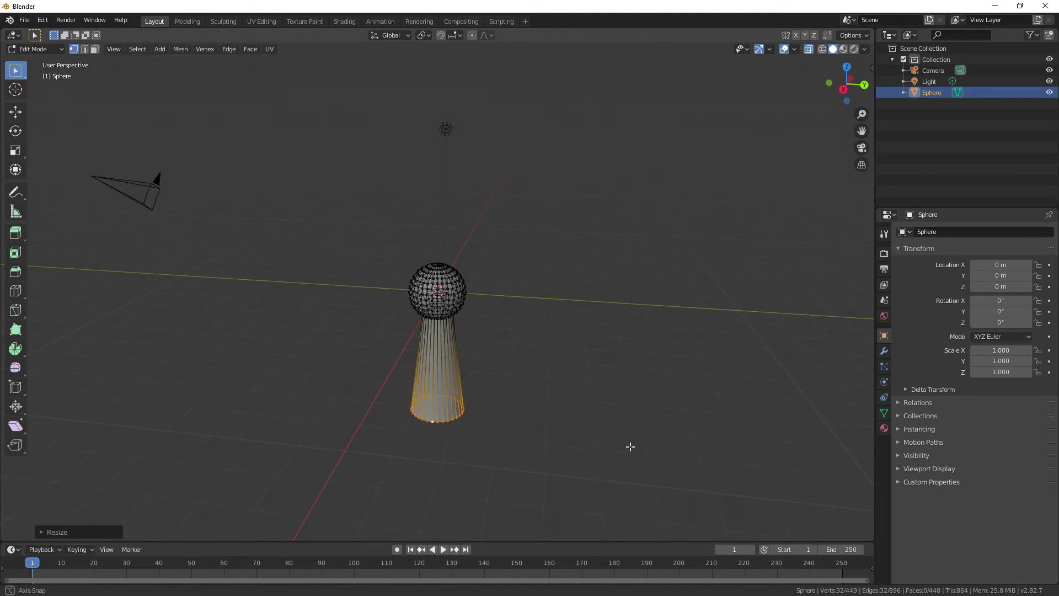
Step: Extrude and scale the cone's bottom ring outward twice into a wide, flat brim
scroll(495, 479, "up", 3)
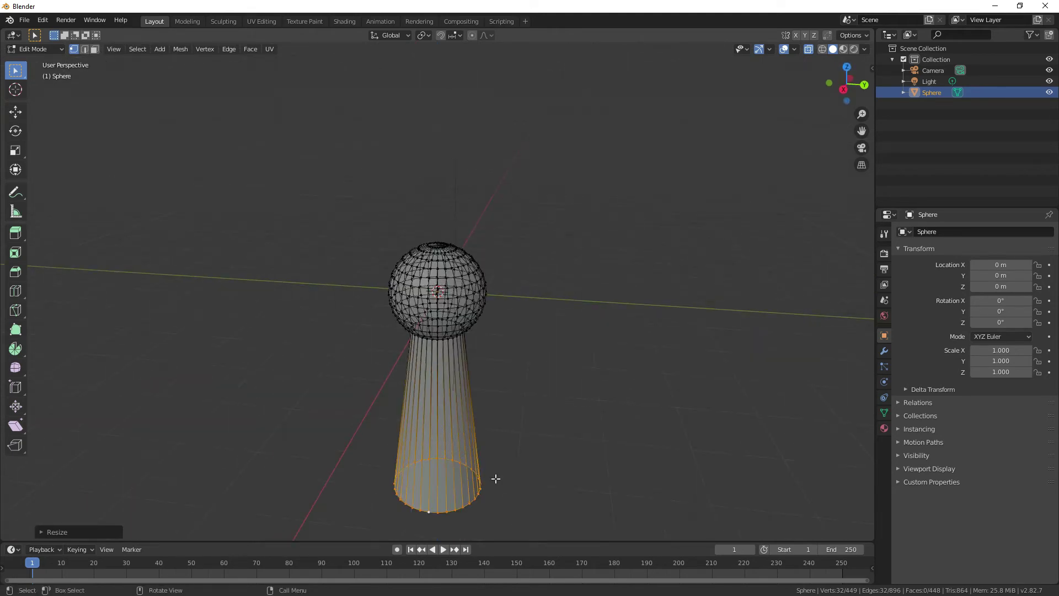
left_click(505, 513, "alt")
key("e")
key("s")
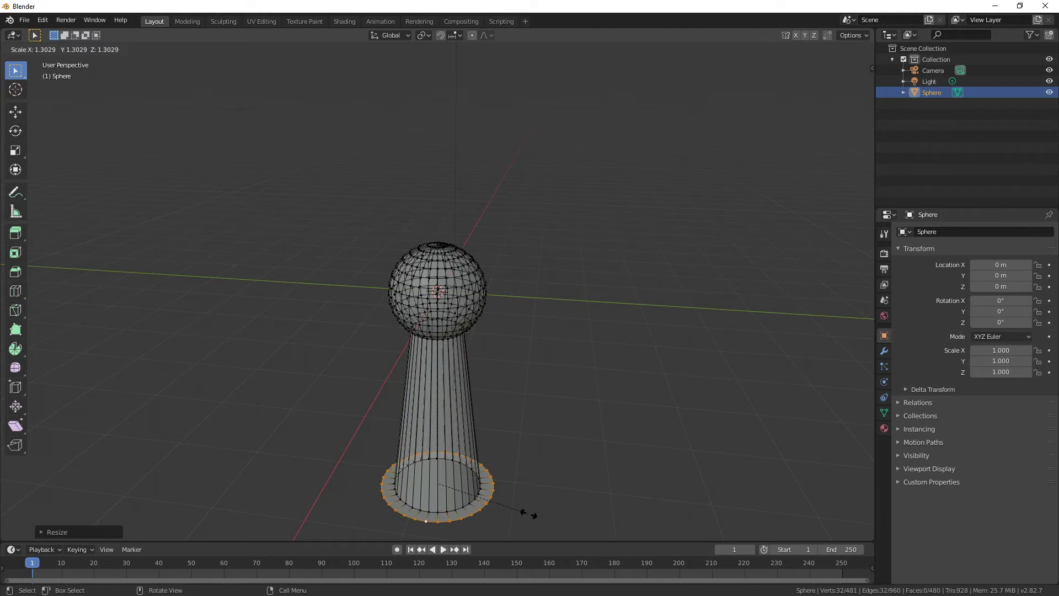
left_click(528, 514)
key("e")
key("s")
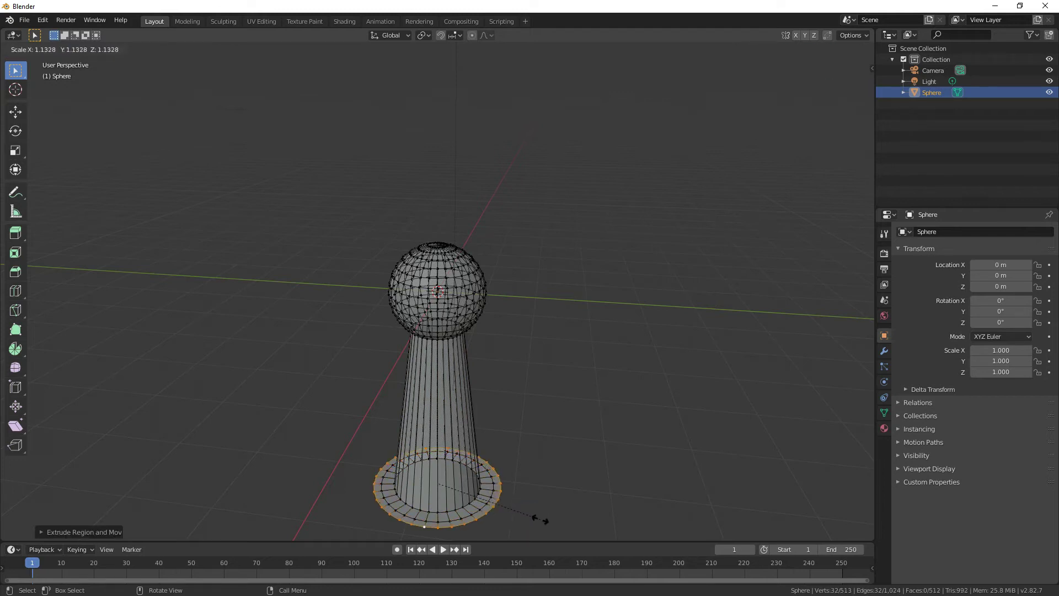
left_click(548, 523)
middle_click_drag(546, 524, 540, 416)
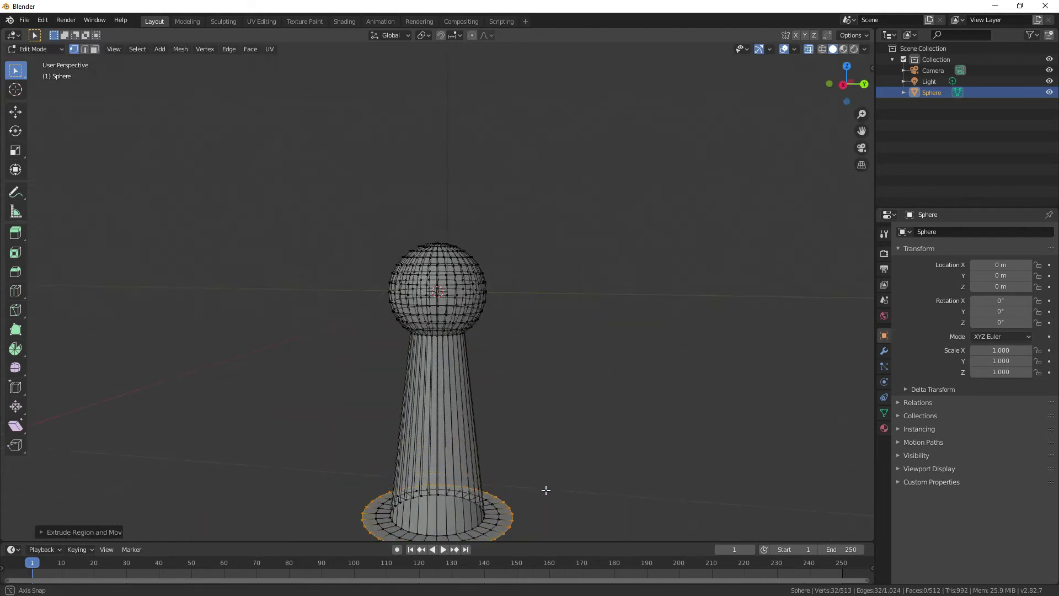
mouse_move(540, 416)
middle_mouse_down()
mouse_move(524, 515)
mouse_move(490, 439)
middle_mouse_up()
scroll(524, 515, "down", 3)
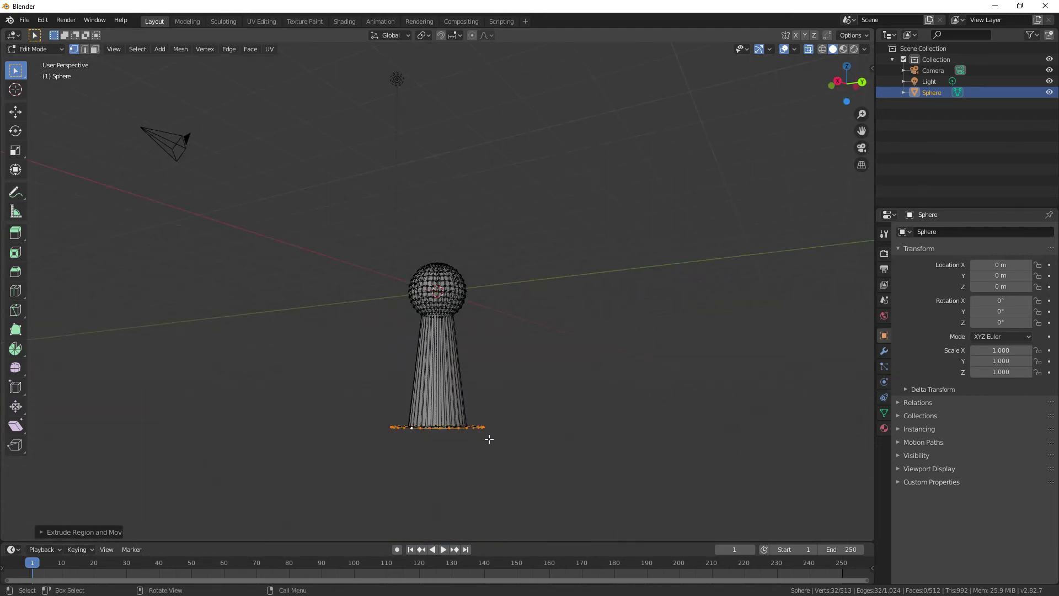
Step: Extrude the brim's outer rim straight down along Z as the base's side wall
key("e")
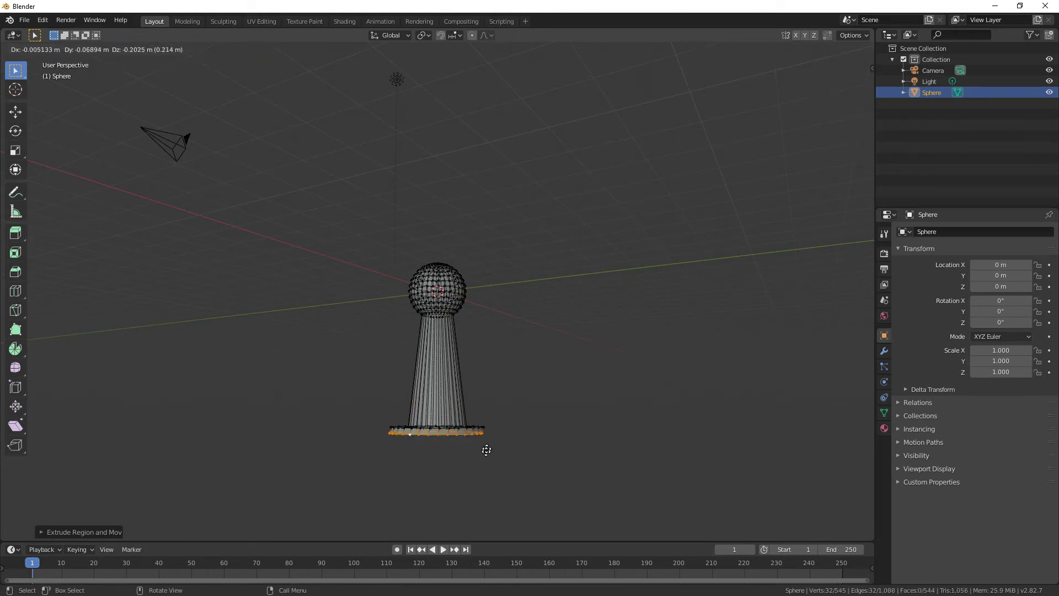
key("z")
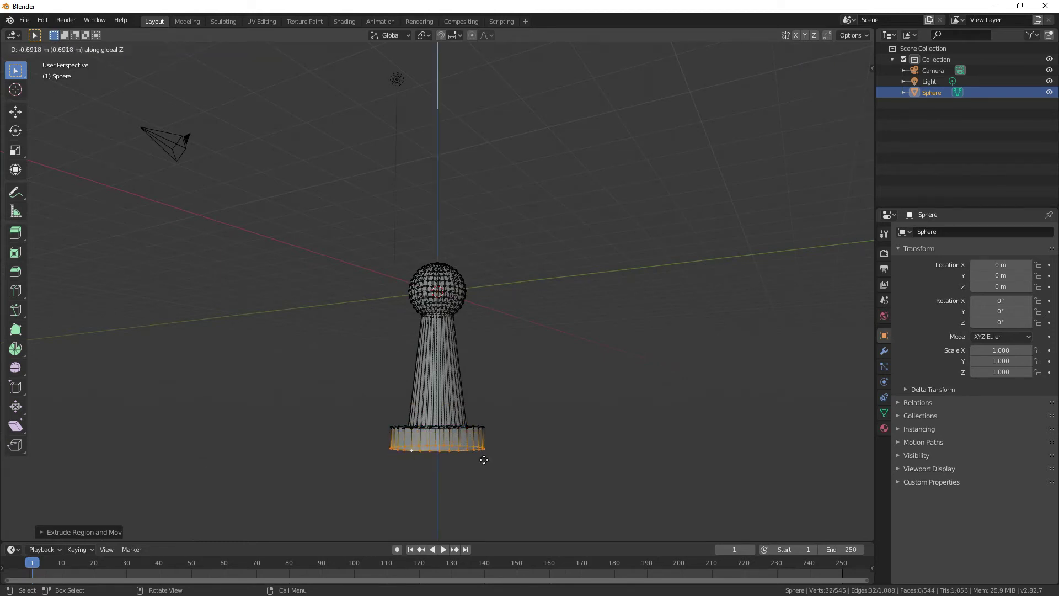
left_click(484, 458)
middle_click_drag(490, 480, 486, 363)
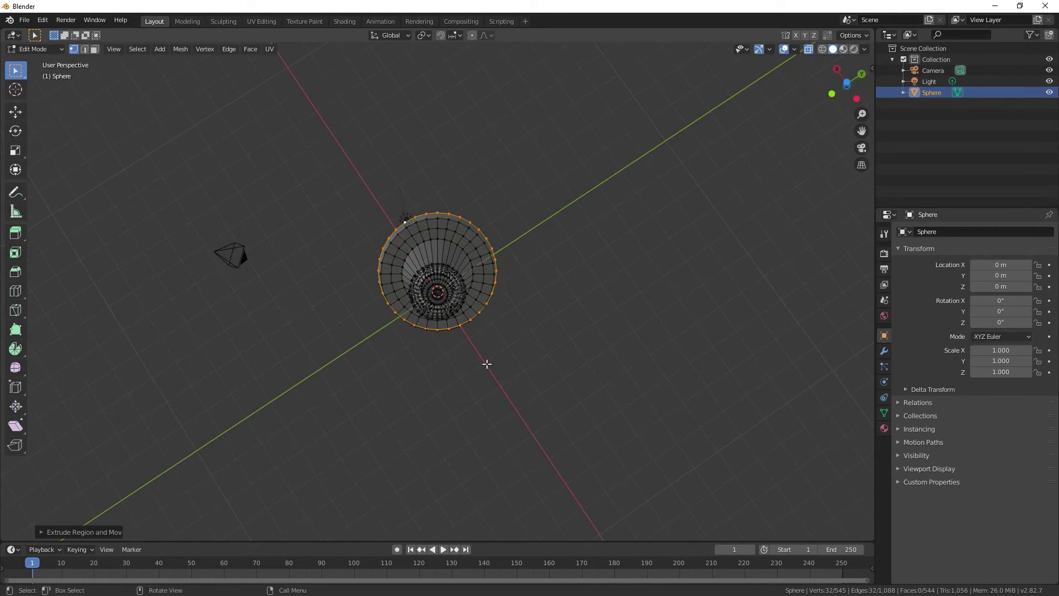
Step: Extrude and scale rings inward three times on the base's underside, ending with a small circle
key("s")
left_click(485, 326)
key("e")
key("s")
left_click(479, 315)
key("e")
key("s")
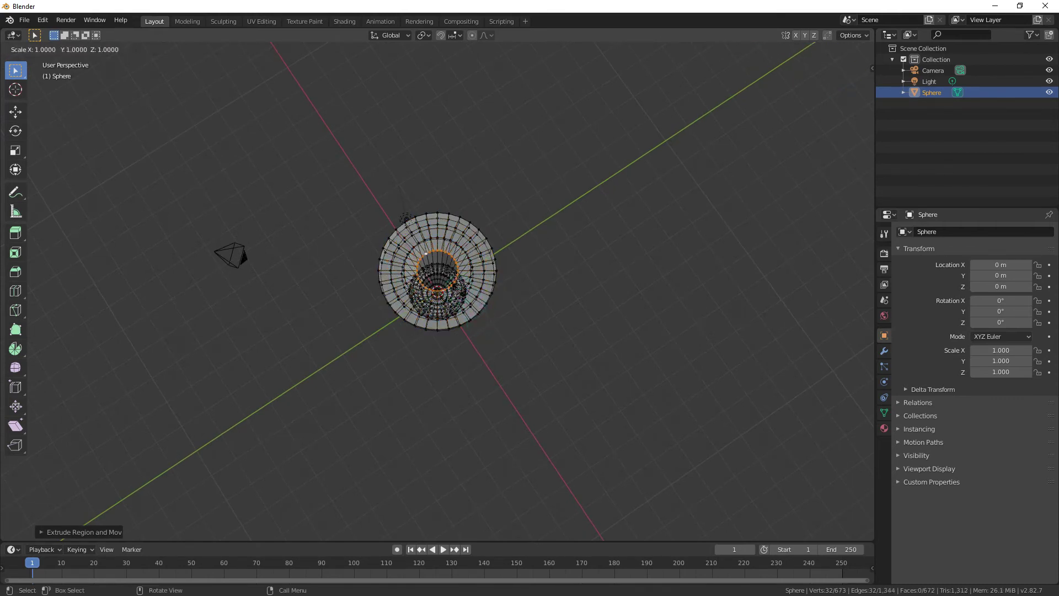
left_click(448, 278)
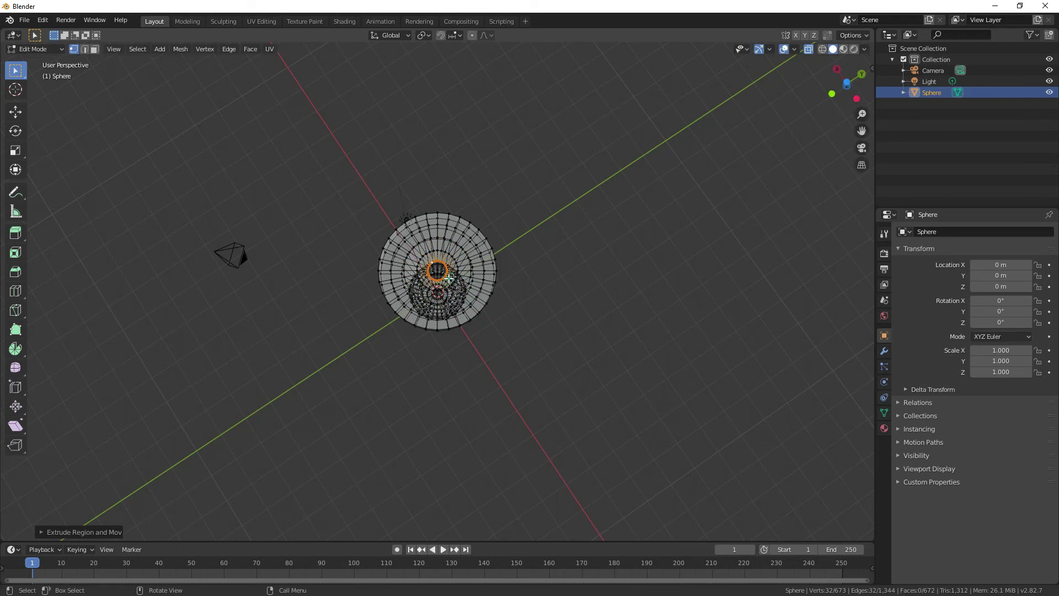
Step: Merge the innermost ring's vertices at center to close the base
left_click(210, 50)
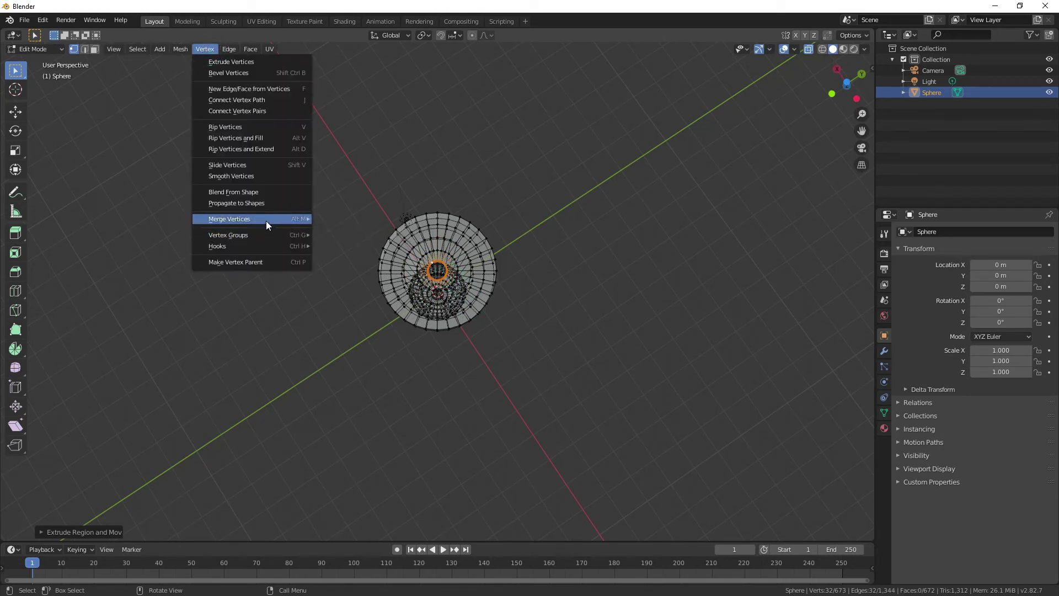
mouse_move(240, 218)
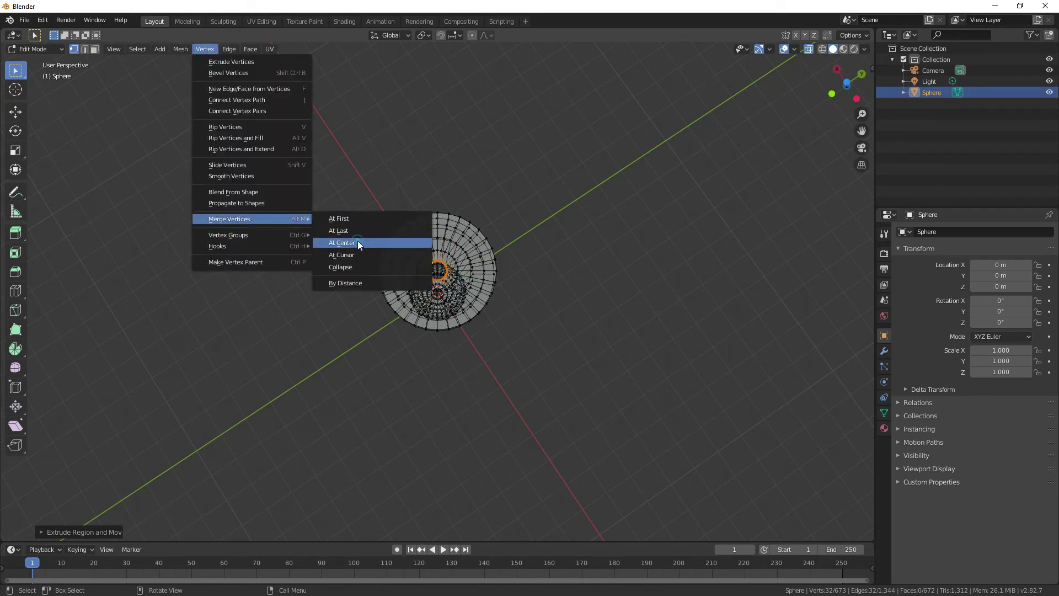
left_click(358, 243)
middle_click_drag(554, 215, 555, 343)
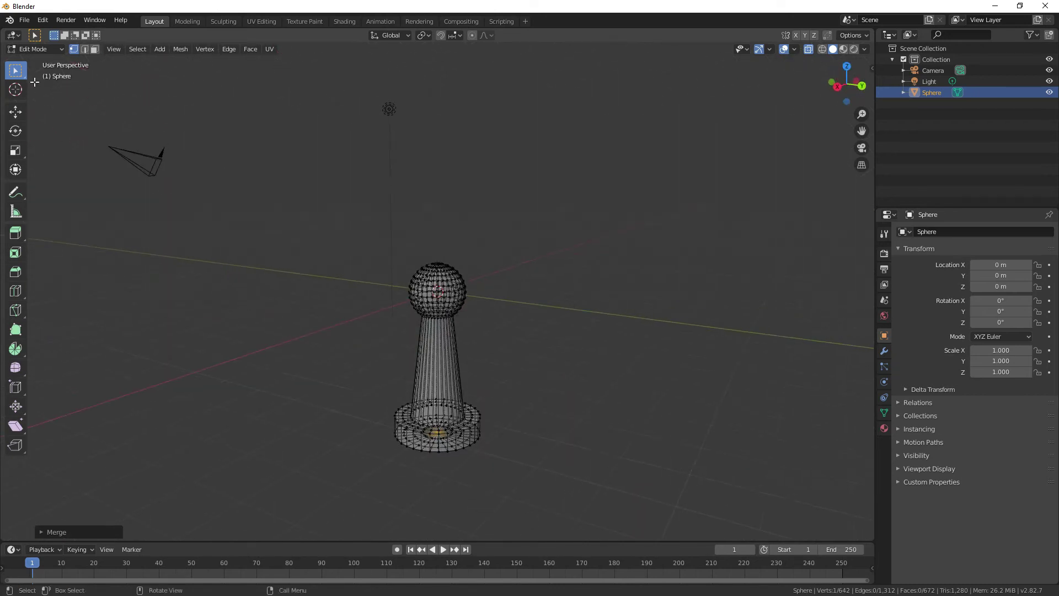
Step: Return the pawn to Object Mode and view it from the front
left_click(36, 49)
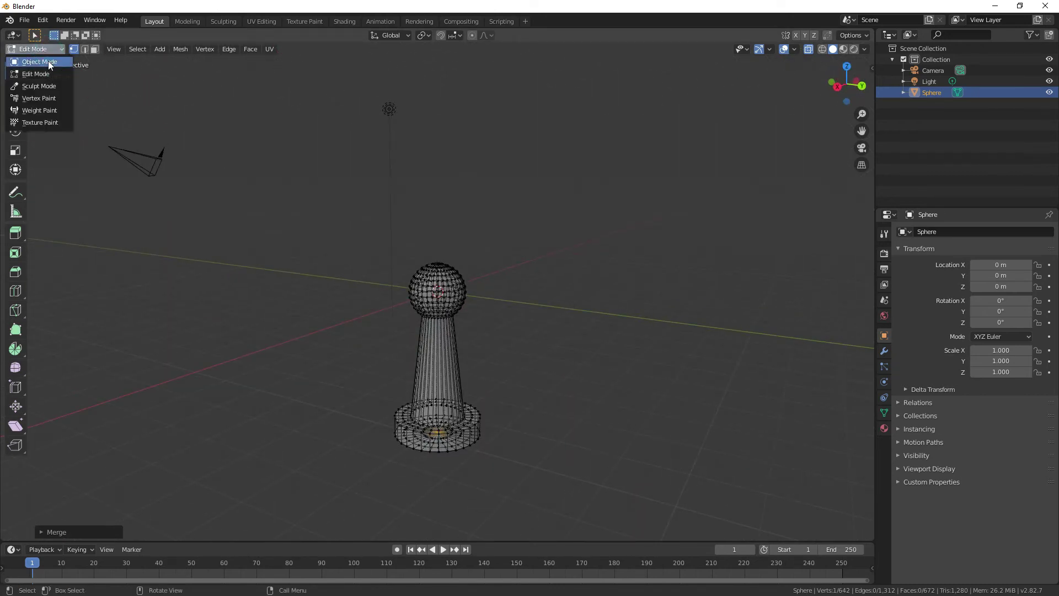
left_click(49, 64)
mouse_move(555, 257)
middle_mouse_down()
mouse_move(568, 369)
mouse_move(580, 256)
mouse_move(605, 274)
mouse_move(615, 303)
mouse_move(531, 308)
middle_mouse_up()
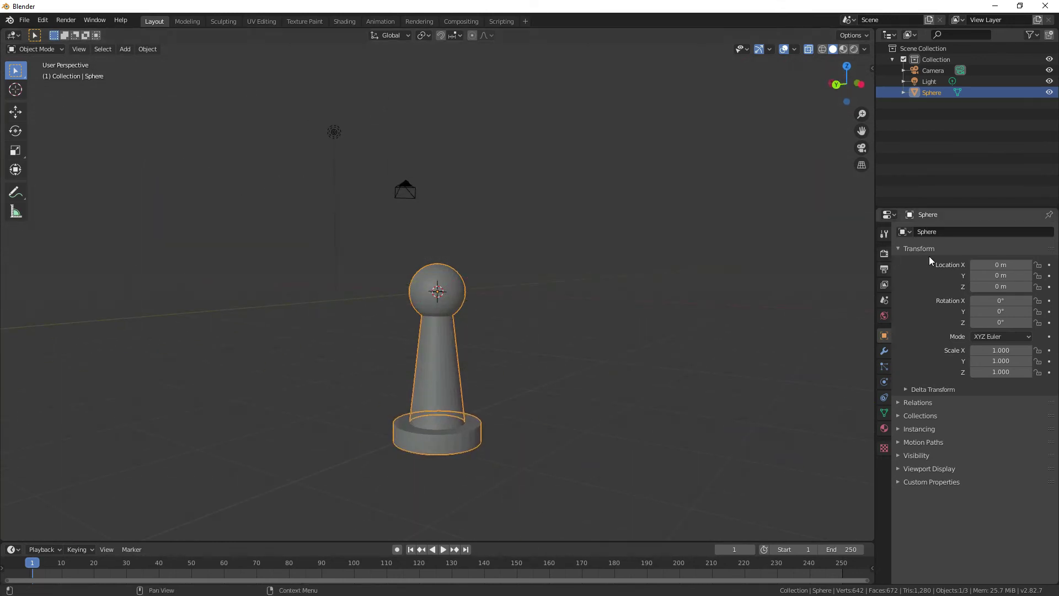
Step: Add a Catmull-Clark Subdivision Surface modifier with viewport and render levels 3
left_click(886, 352)
left_click(965, 231)
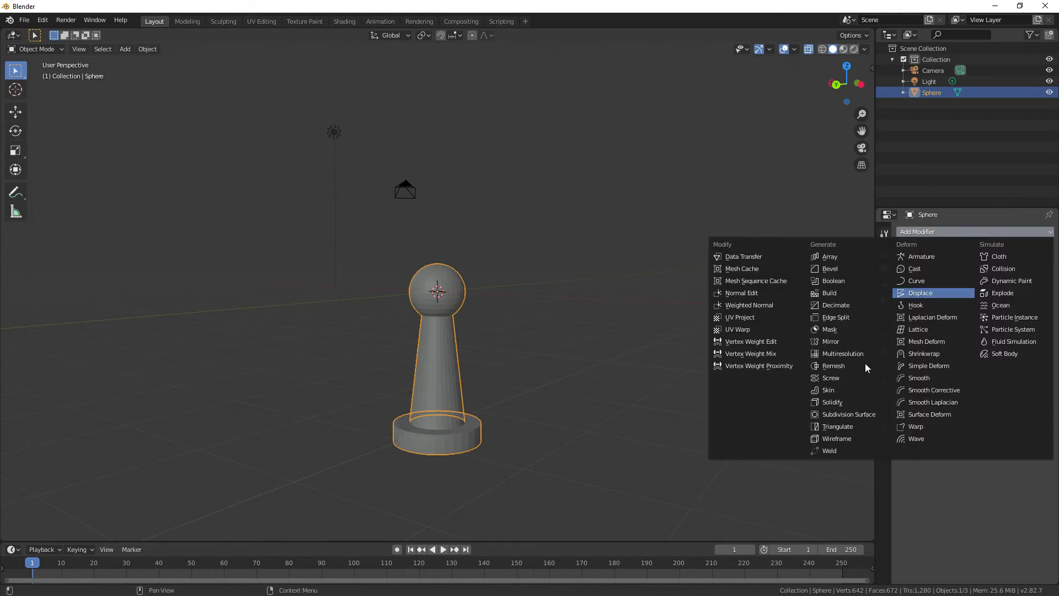
left_click(861, 414)
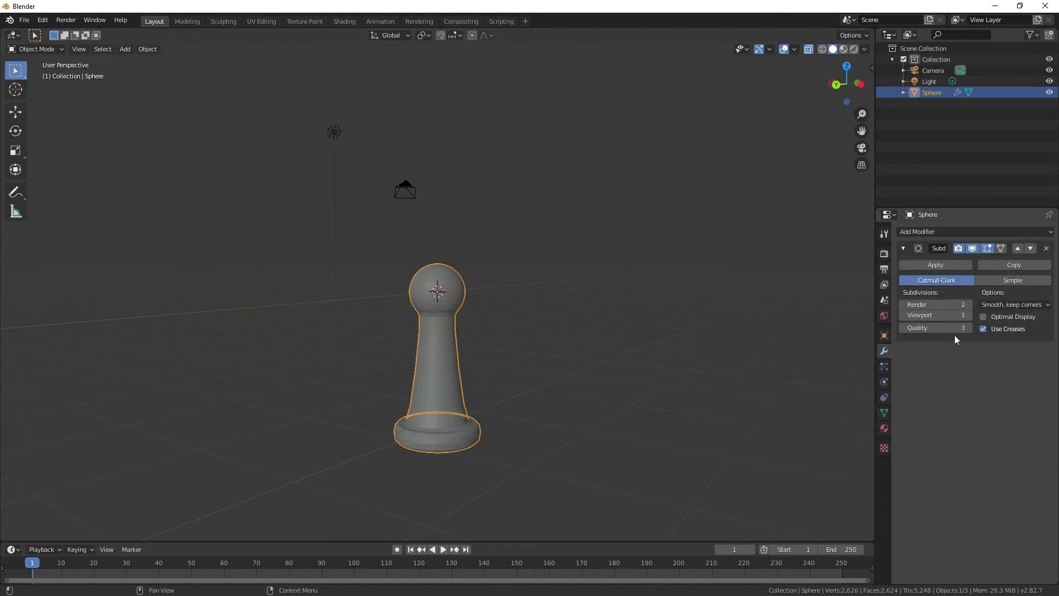
left_click_drag(966, 315, 969, 304)
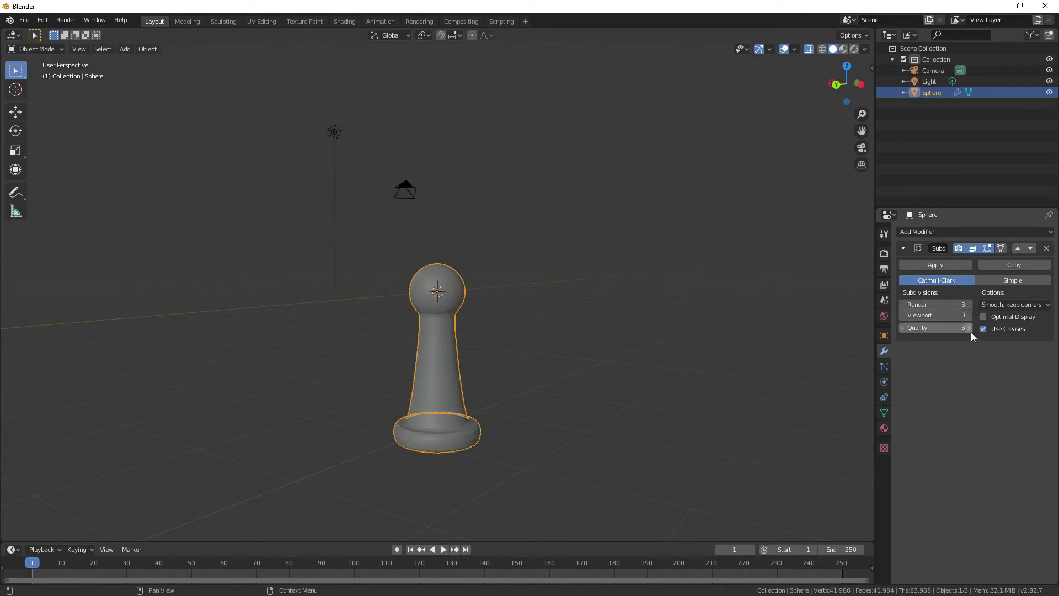
scroll(491, 492, "up", 2)
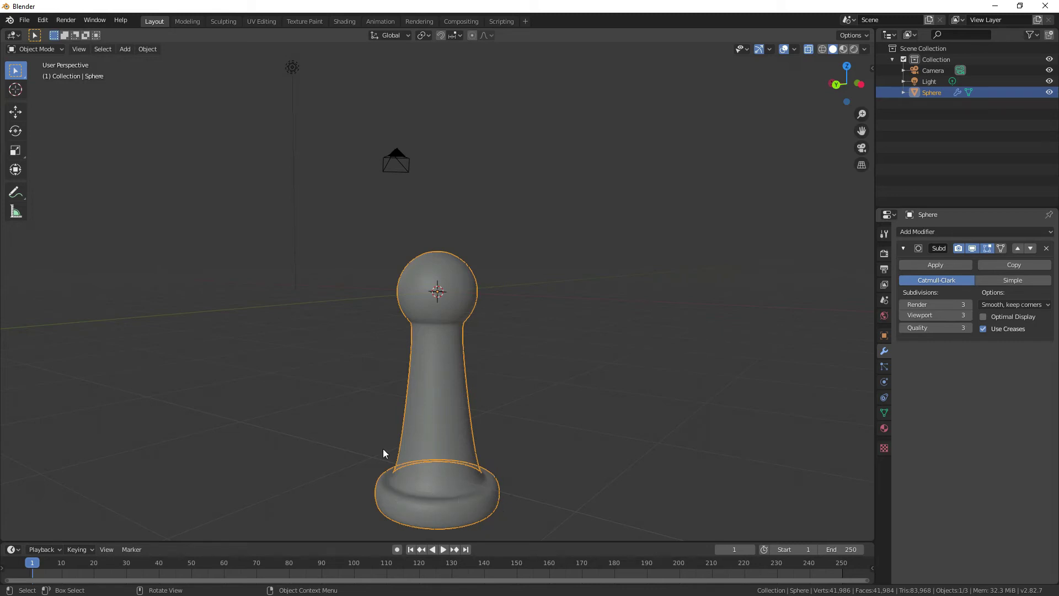
left_click(37, 51)
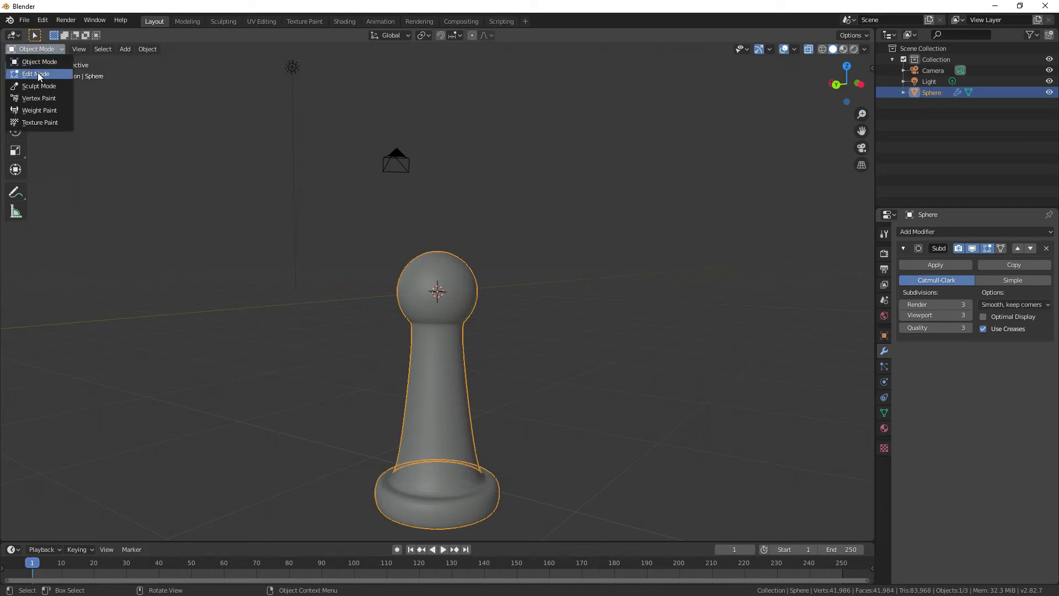
Step: In Edit Mode, cut two stem edge loops: one just under the head, one at the stem's foot
left_click(38, 73)
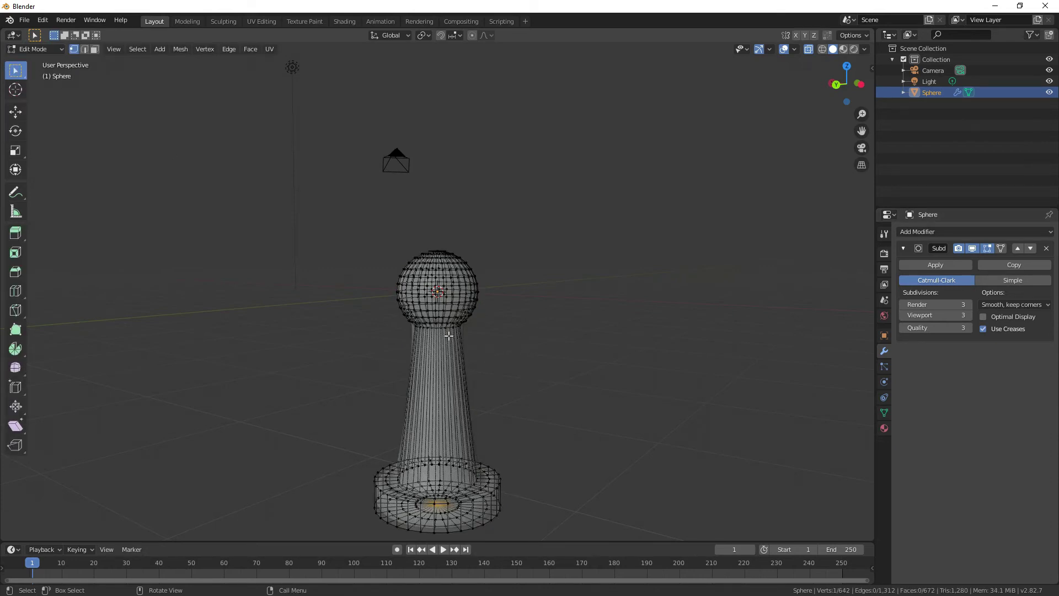
key("ctrl")
key("ctrl+r")
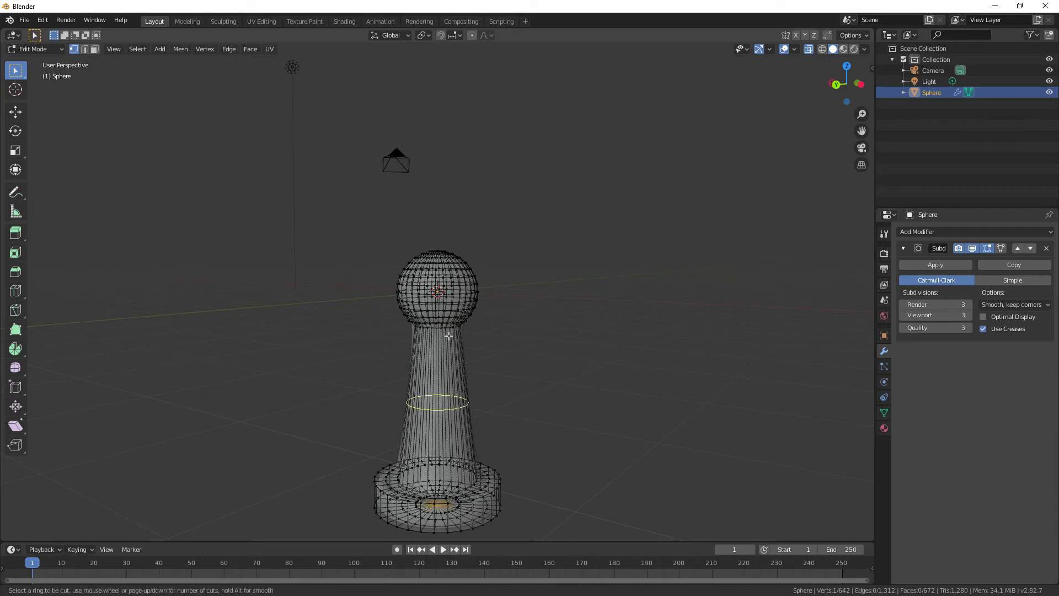
left_click(449, 335)
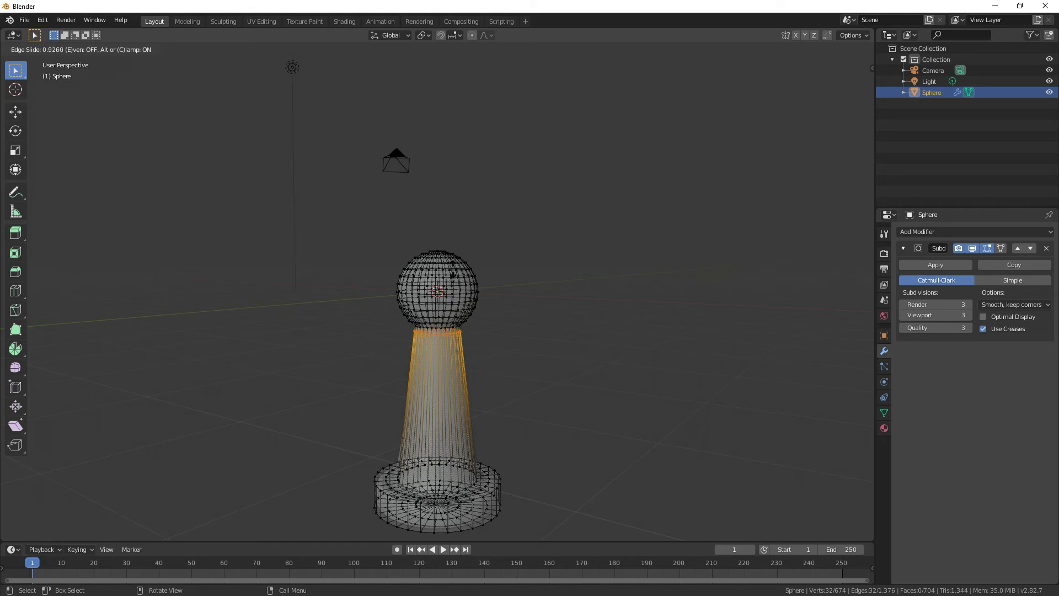
left_click(454, 270)
key("ctrl+r")
left_click(424, 409)
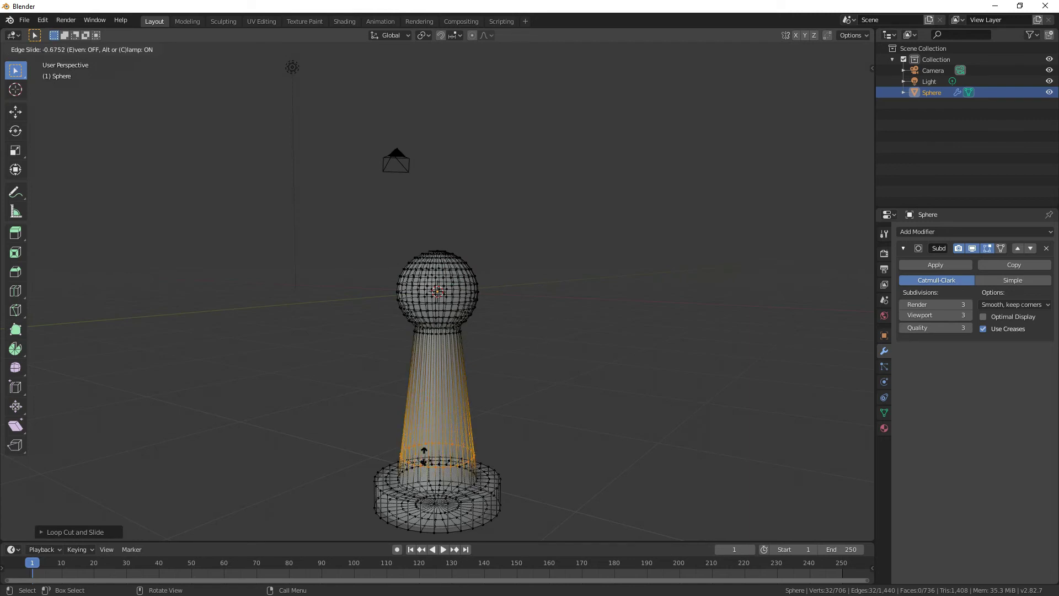
left_click(467, 491)
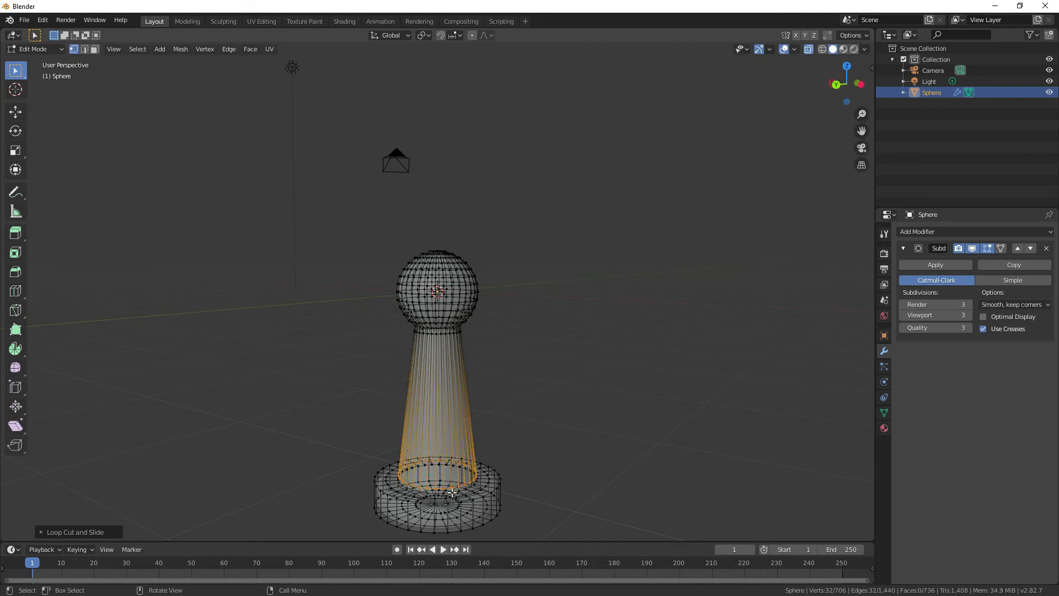
middle_click_drag(469, 491, 461, 502)
Step: Cut two edge loops around the base, sliding the second to the base's bottom edge
key("ctrl+r")
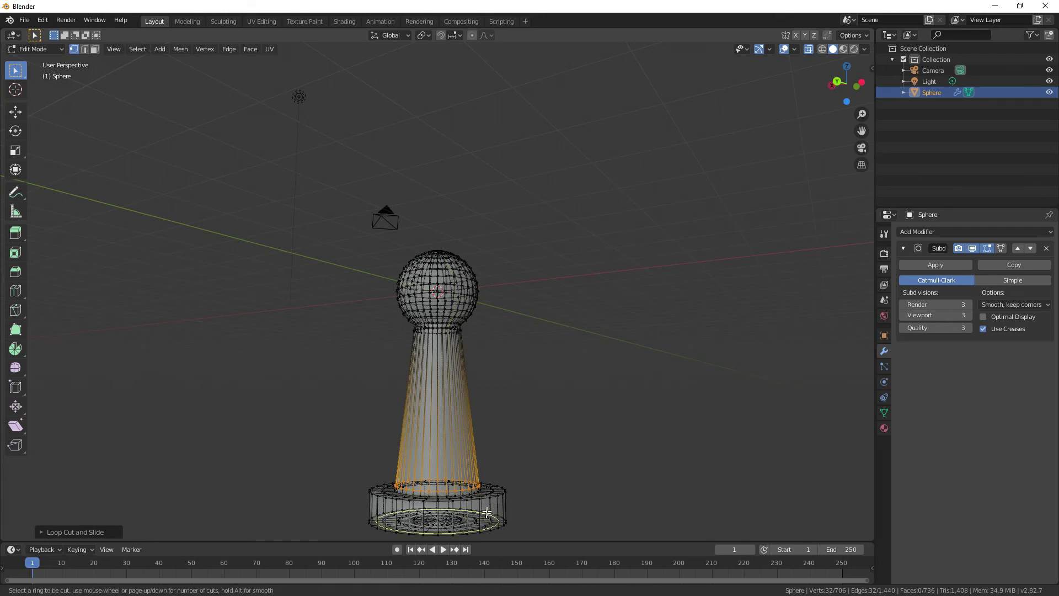
left_click(489, 506)
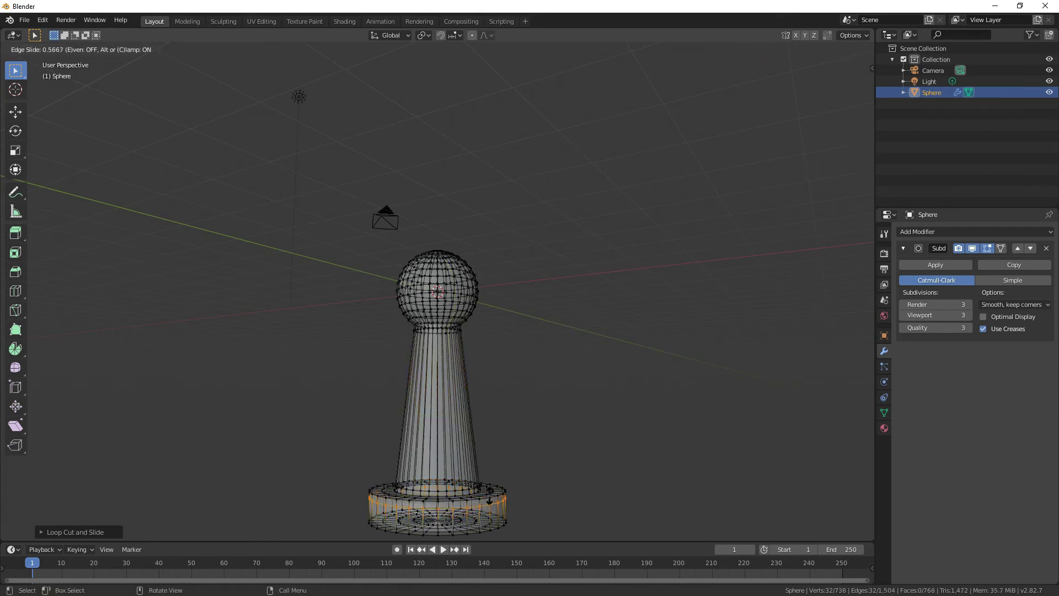
left_click(489, 494)
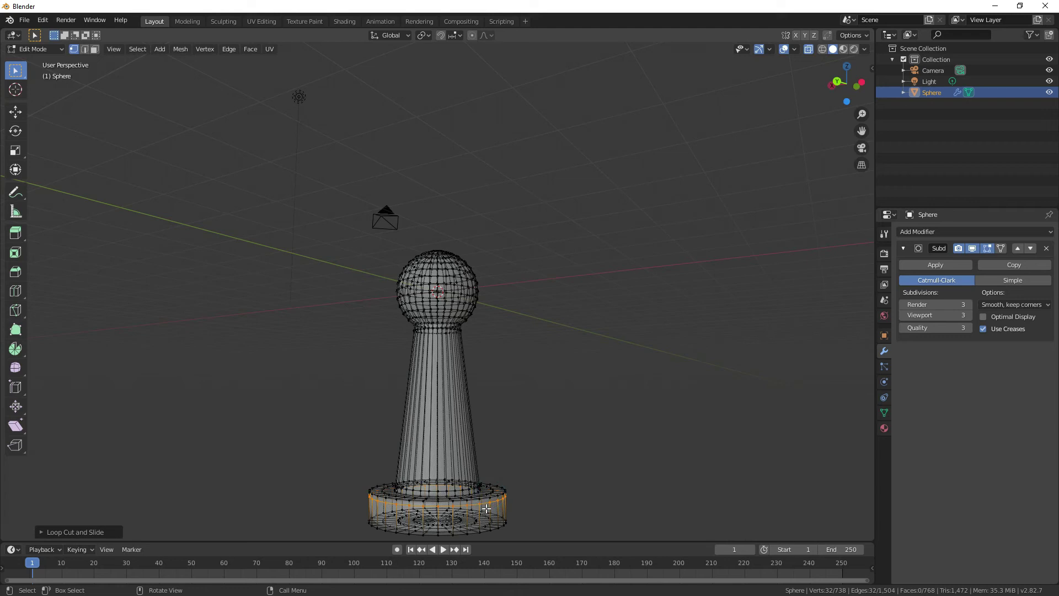
key("ctrl+r")
left_click(497, 508)
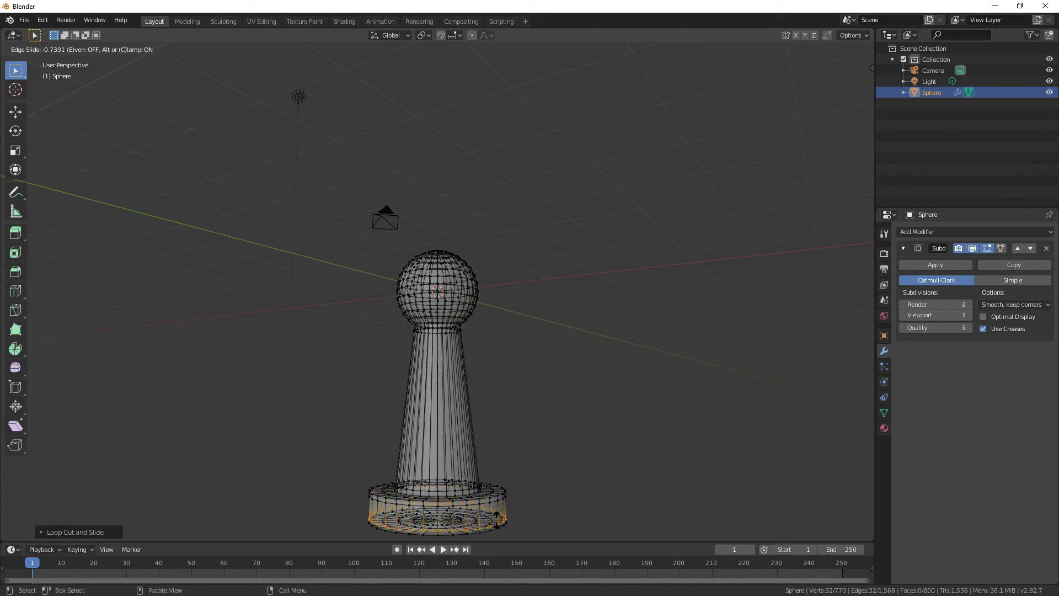
left_click(496, 519)
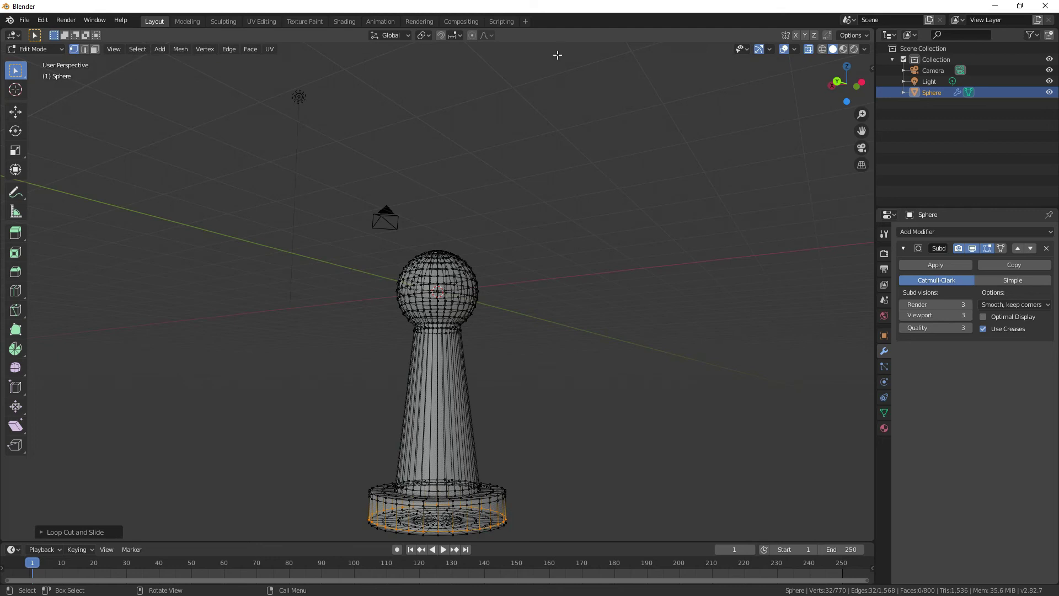
left_click(51, 48)
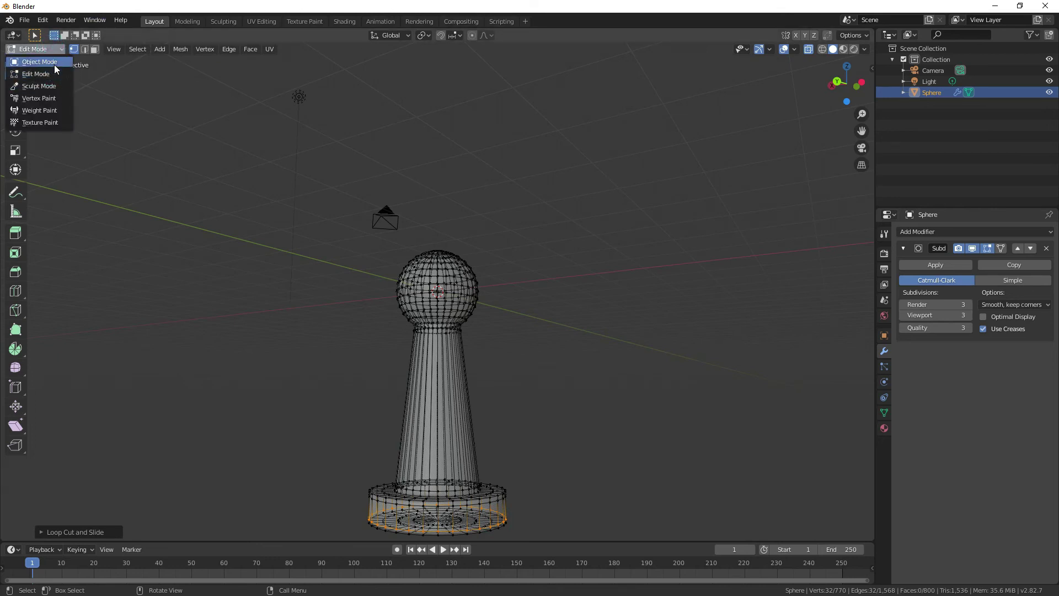
Step: Back in Object Mode, apply the Subdivision Surface modifier, baking the pawn to 50,178 vertices
left_click(53, 62)
mouse_move(664, 273)
middle_mouse_down()
mouse_move(595, 383)
mouse_move(598, 286)
middle_mouse_up()
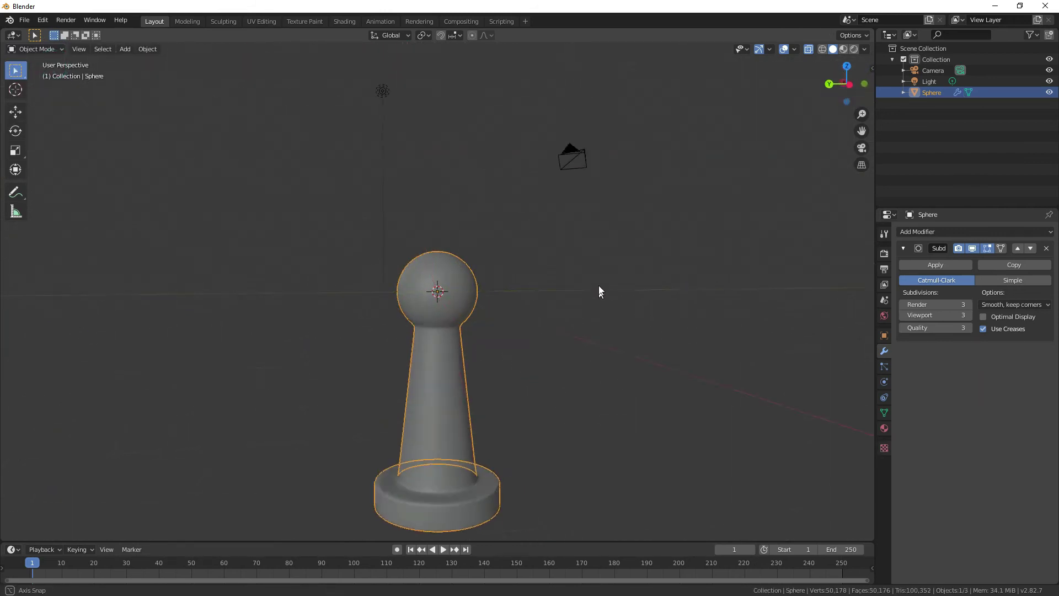
scroll(598, 286, "down", 2)
mouse_move(696, 362)
middle_mouse_down()
mouse_move(718, 338)
mouse_move(676, 371)
middle_mouse_up()
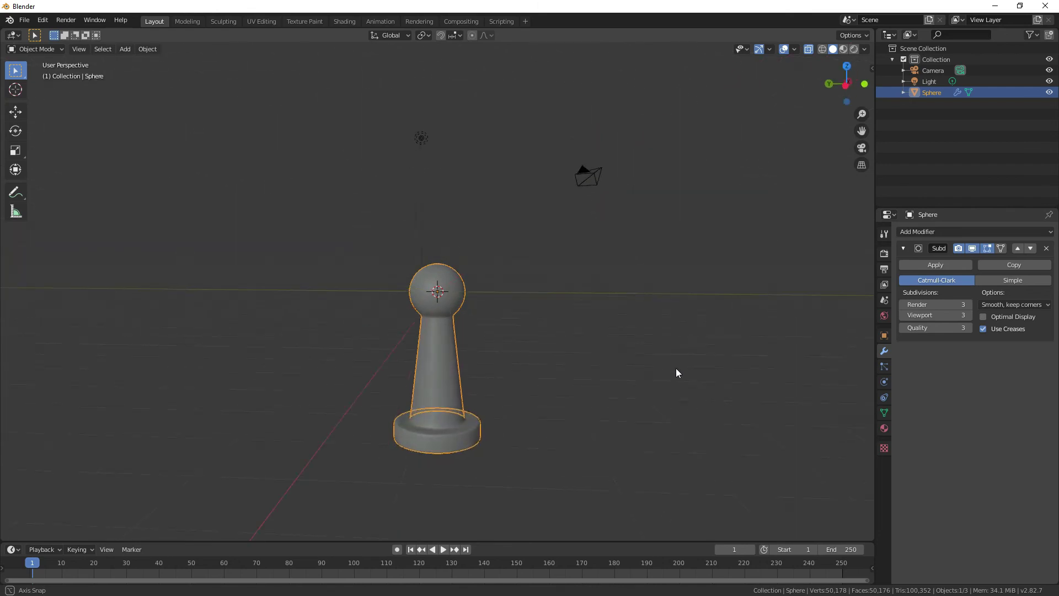
left_click(944, 264)
middle_click_drag(803, 327, 774, 336)
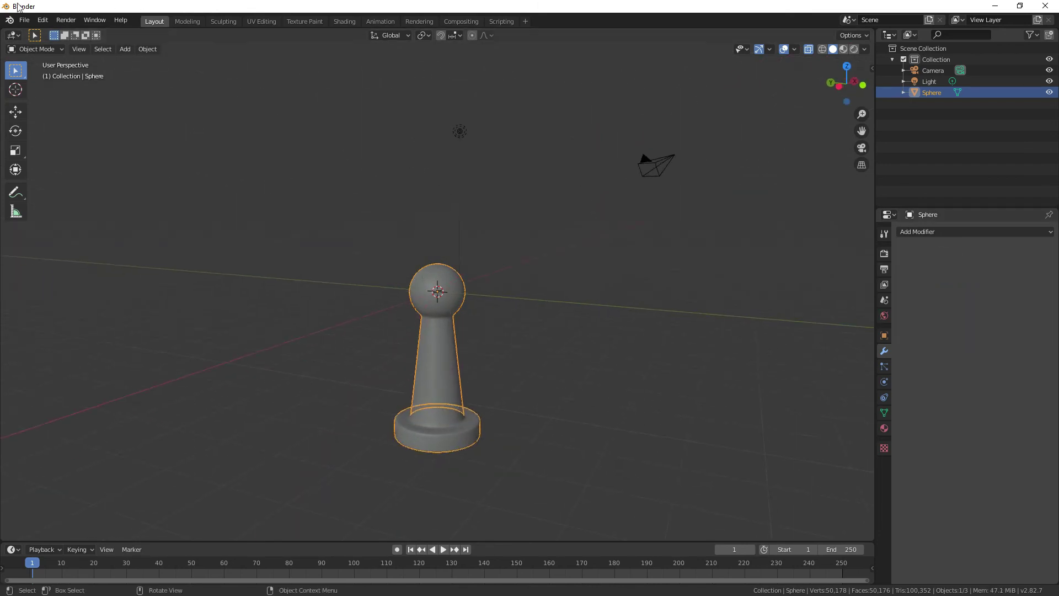
left_click(24, 19)
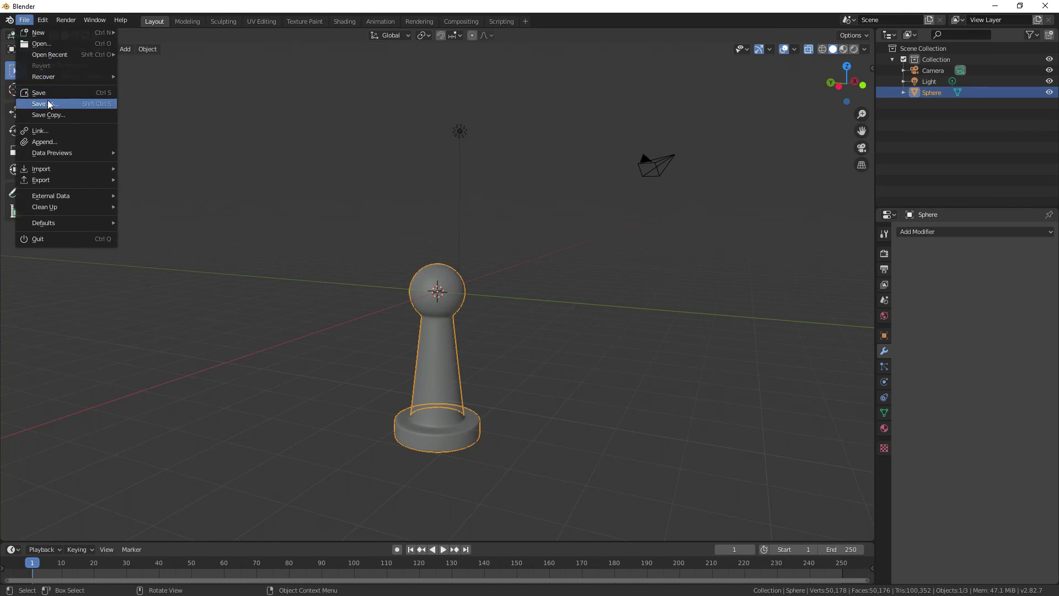
Step: Save As, replacing 'untitled' with Peon_2 to store the pawn as Peon_2.blend
left_click(47, 102)
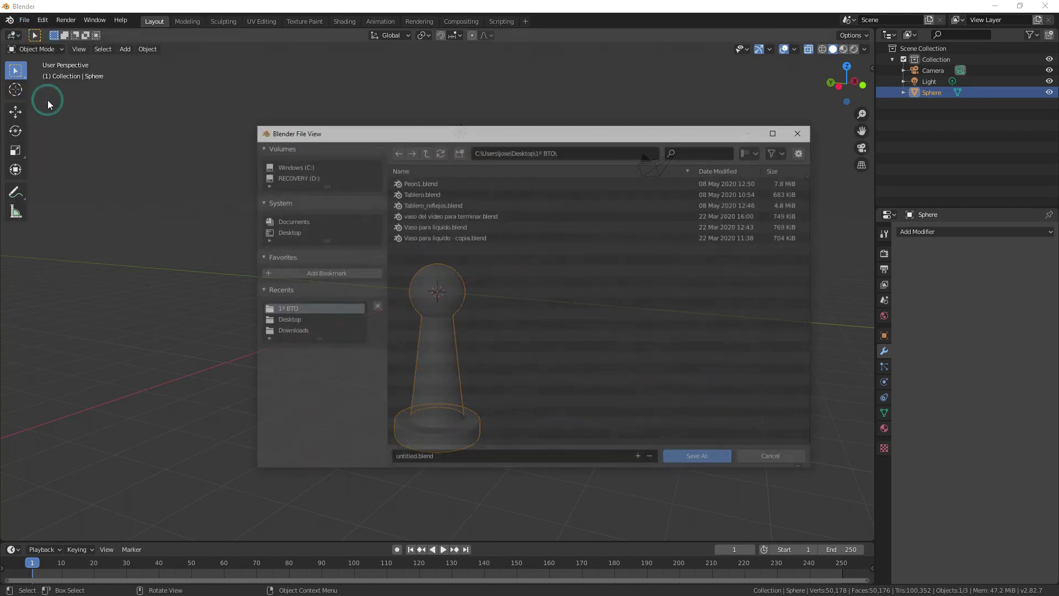
left_click(421, 455)
left_click_drag(415, 459, 391, 467)
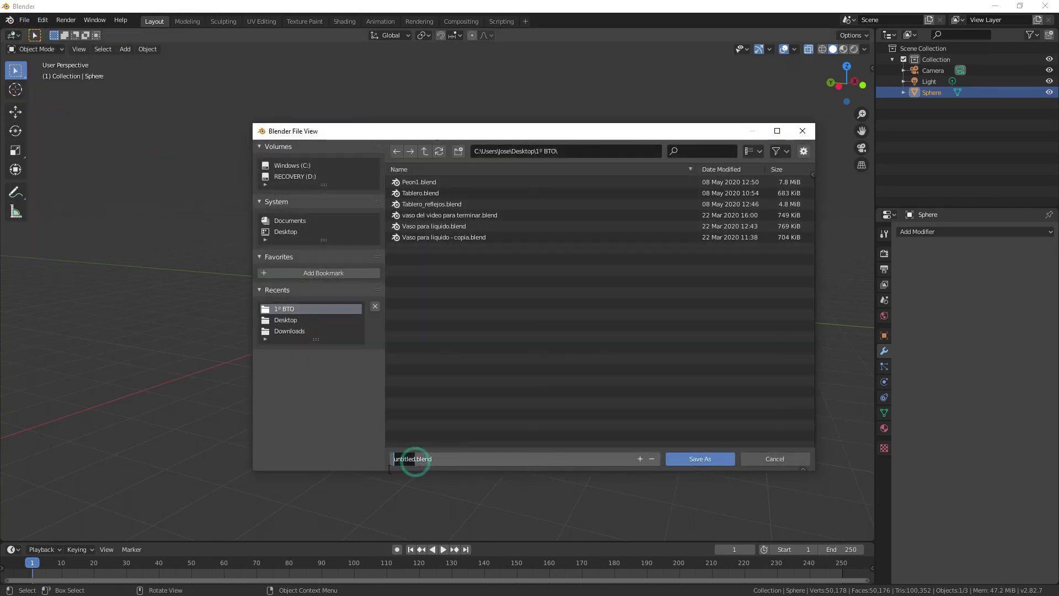
type("Peon_2")
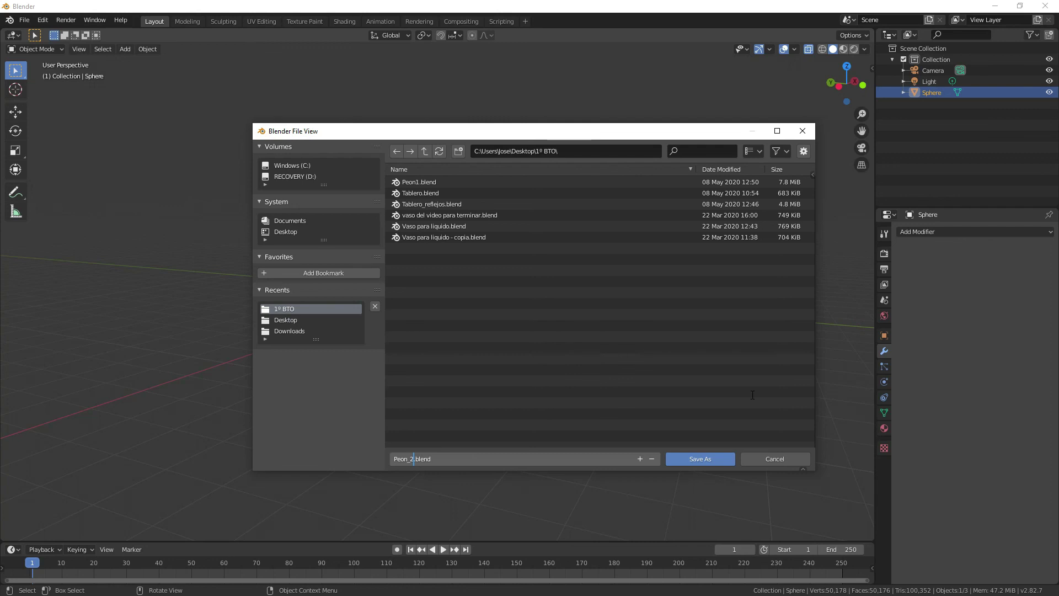
left_click(708, 459)
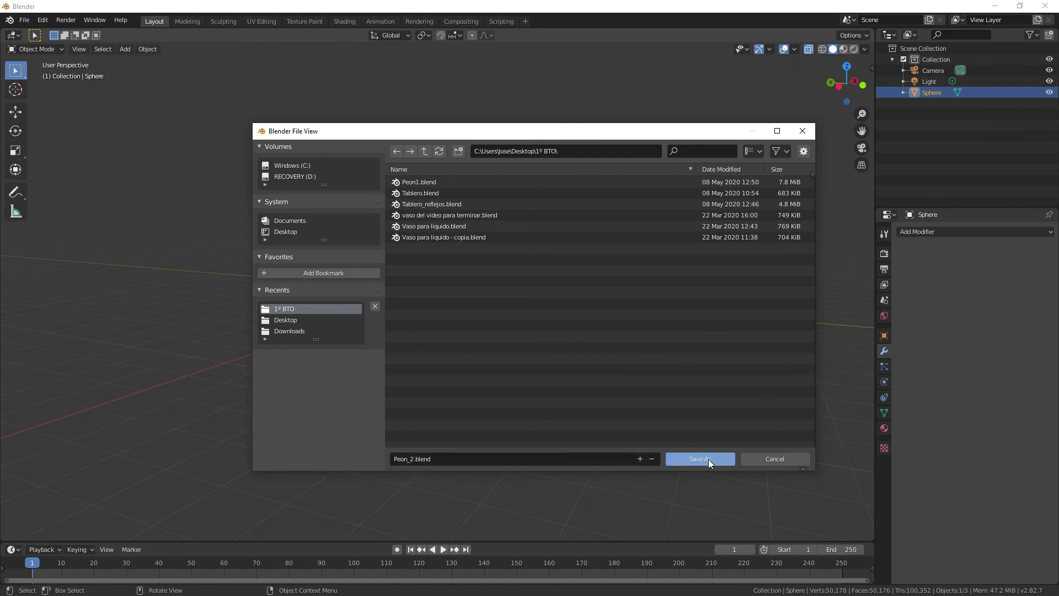
left_click(708, 459)
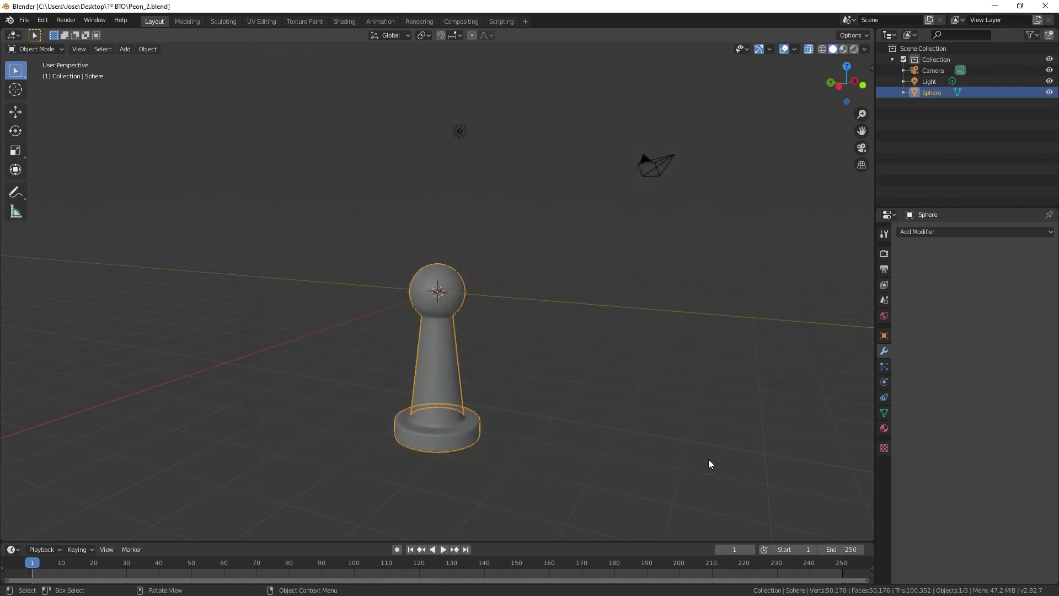